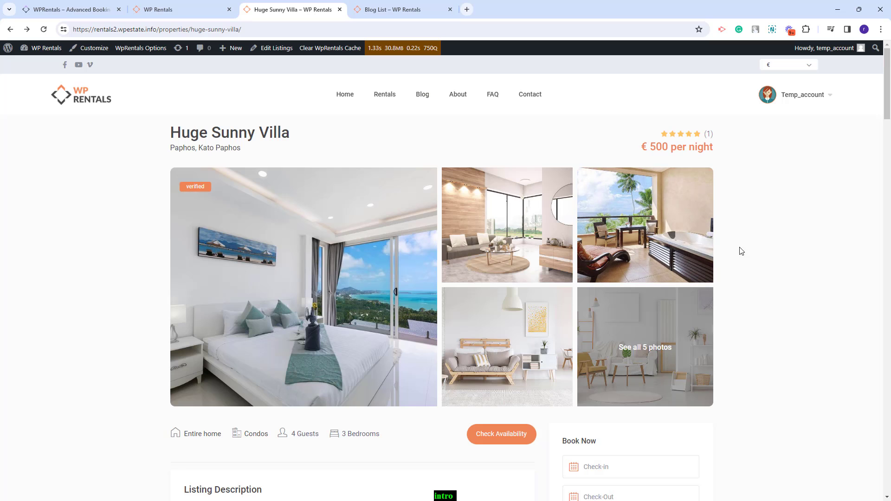
Browse the Huge Sunny Villa and Blog List pages, then open the WP Rentals admin Dashboard.
scroll(752, 235, "down", 15)
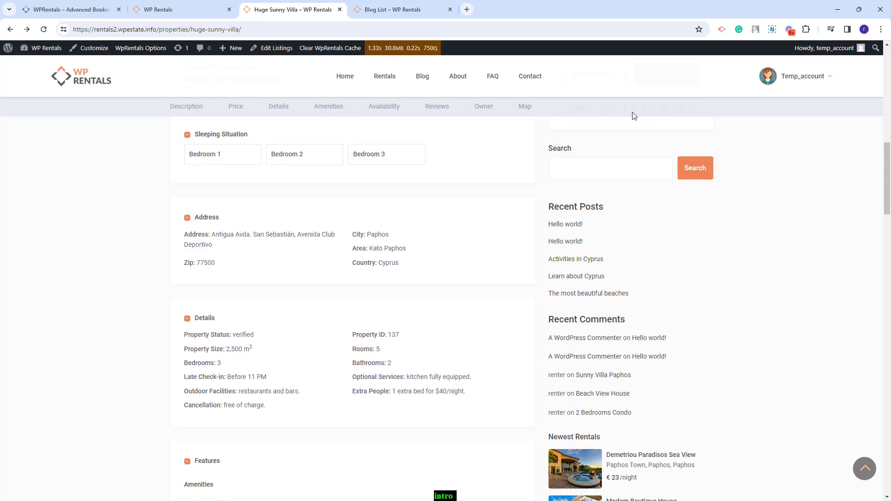
scroll(615, 234, "down", 7)
key("ctrl+Tab")
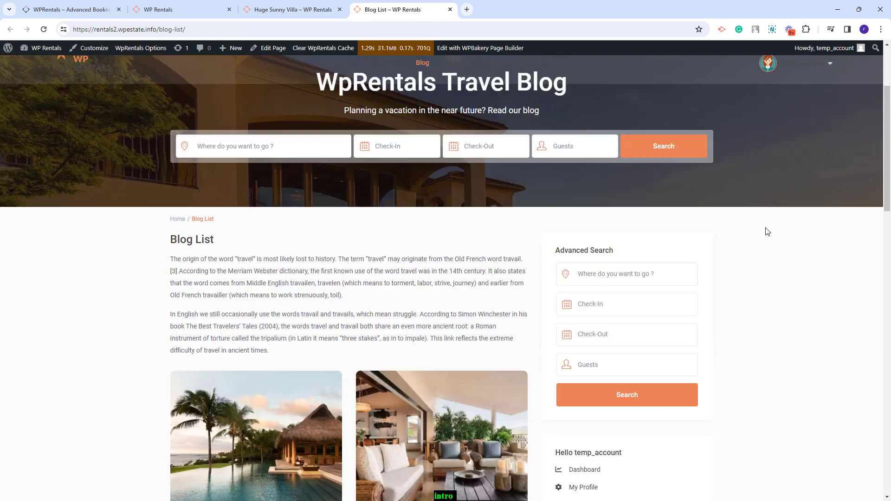
scroll(628, 149, "down", 3)
scroll(606, 434, "down", 4)
scroll(644, 394, "up", 5)
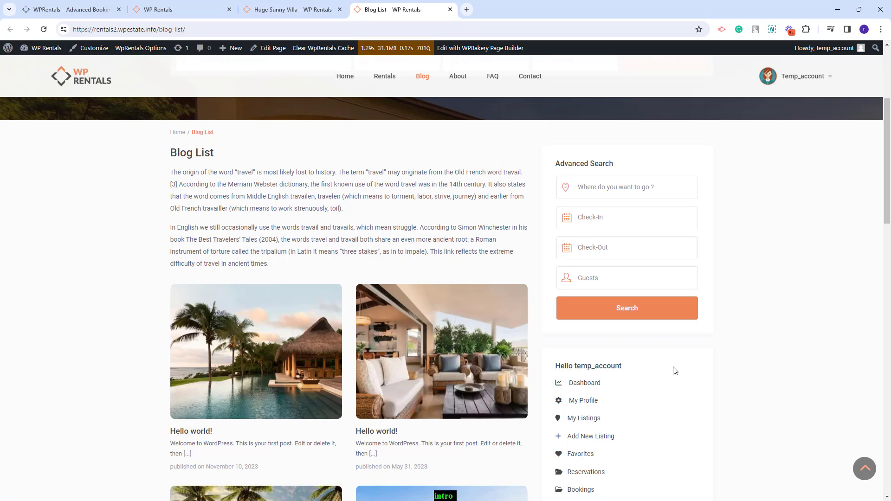
scroll(674, 370, "up", 5)
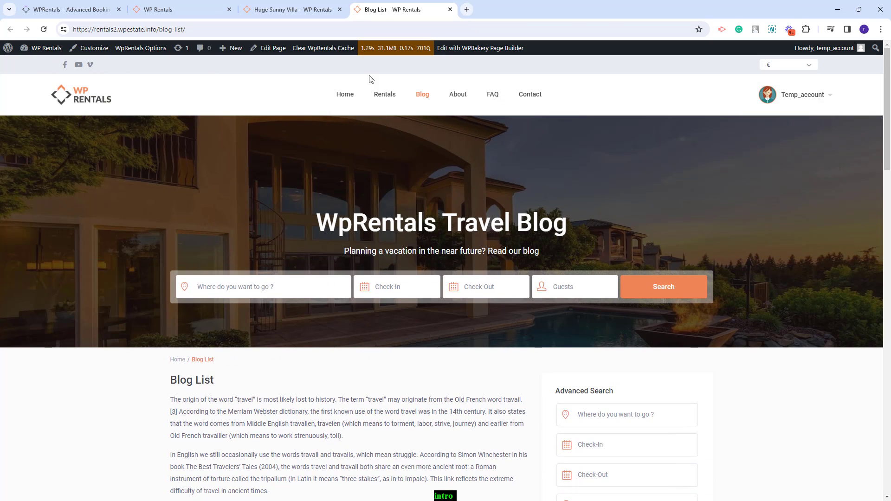
scroll(792, 455, "down", 15)
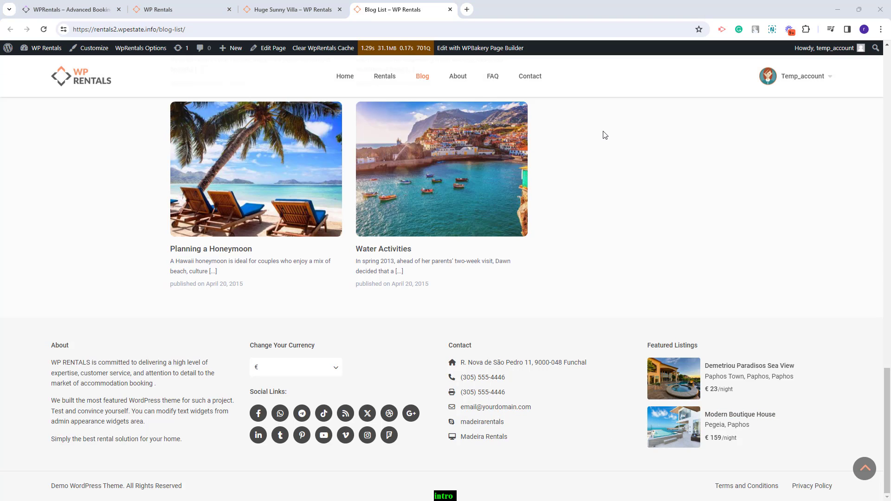
left_click(47, 48)
mouse_move(29, 375)
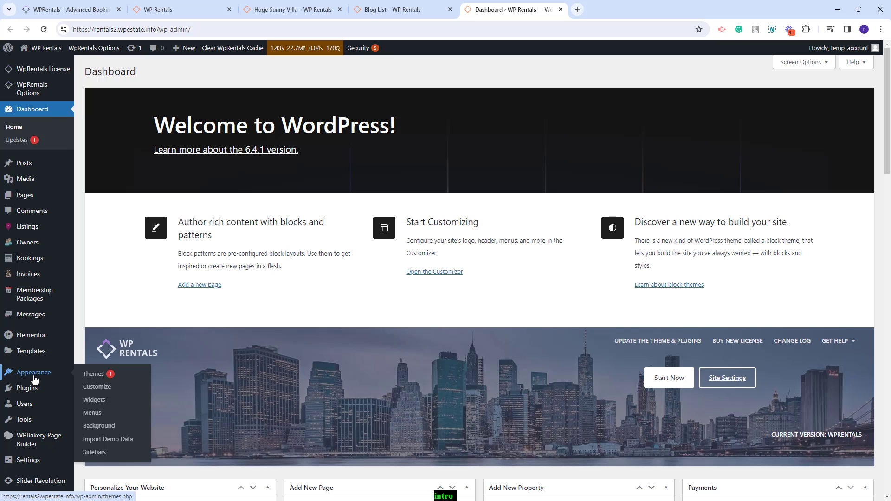
Add a custom sidebar named 'Listing page', then go to the Widgets screen.
left_click(95, 454)
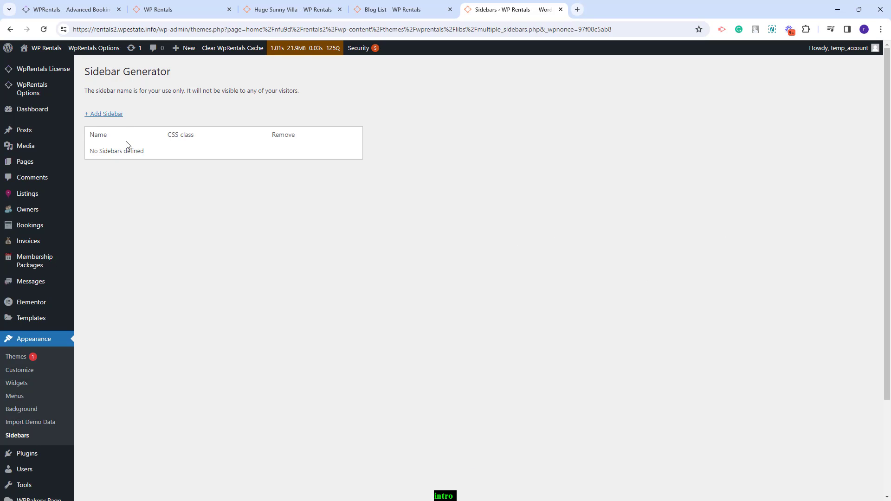
left_click(107, 115)
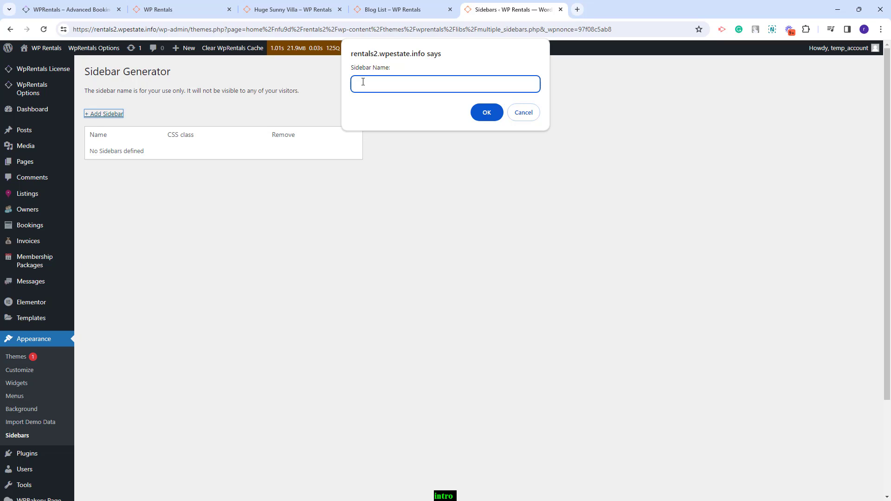
type("Listing page")
key("Return")
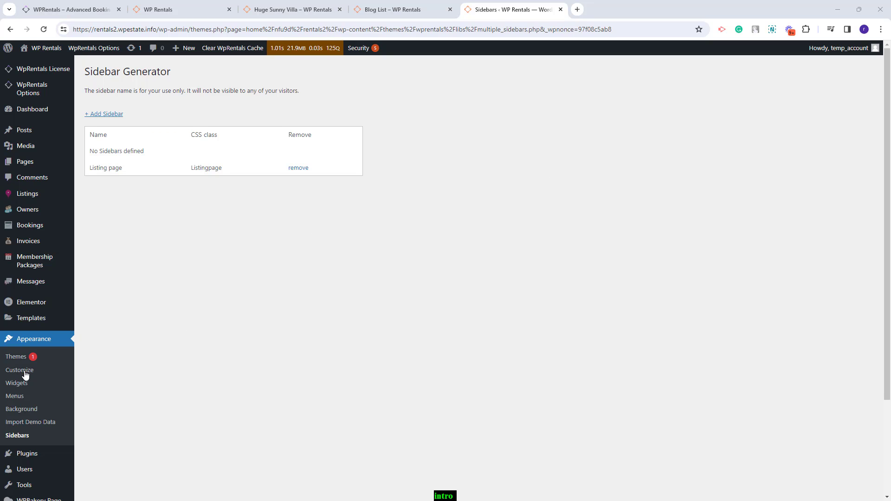
left_click(15, 384)
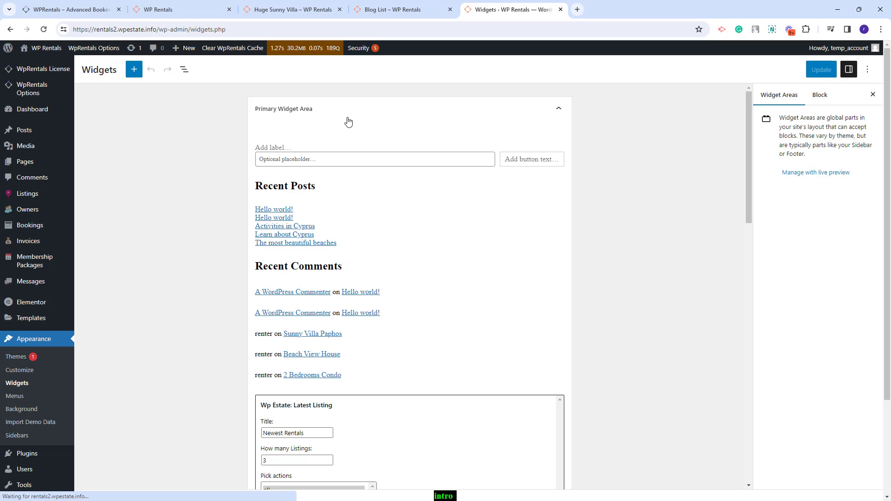
Confirm the empty Listing page widget area on the Widgets screen, then go to WpRentals Options.
left_click(560, 109)
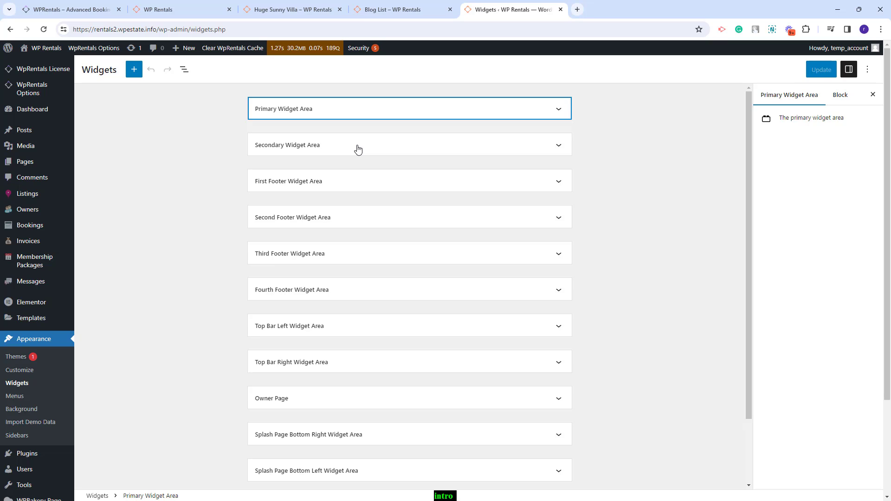
scroll(597, 254, "down", 2)
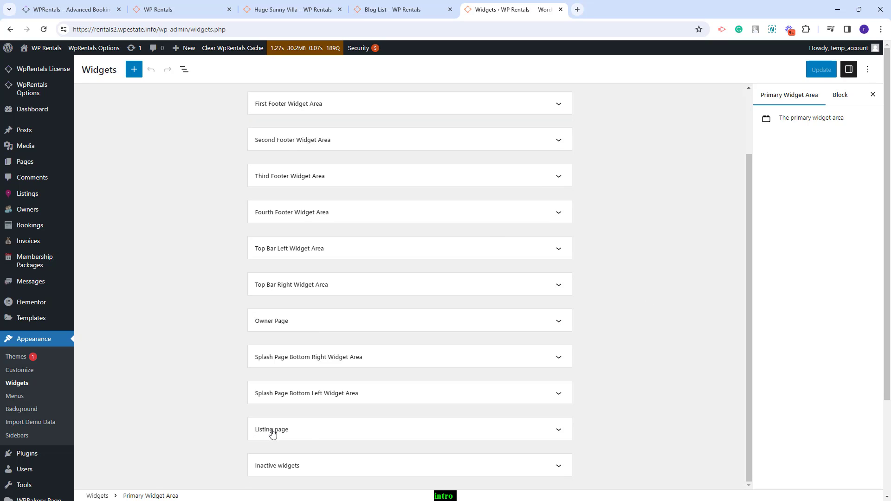
left_click(504, 439)
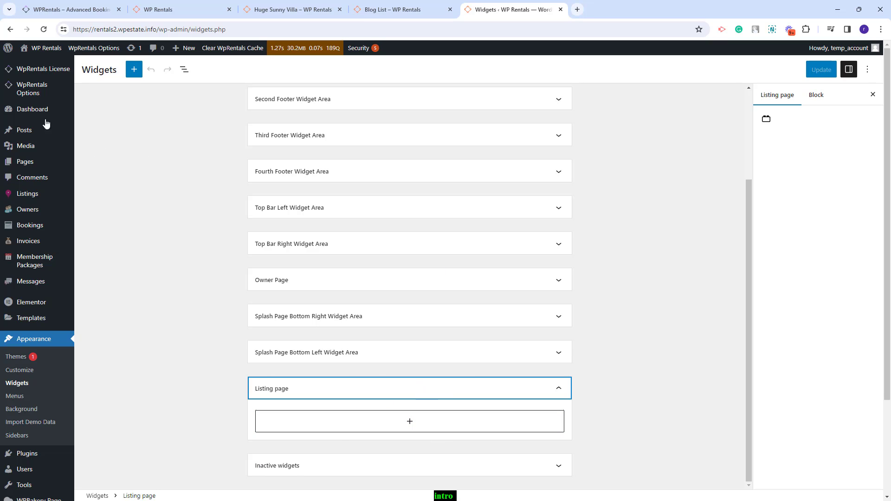
left_click(43, 99)
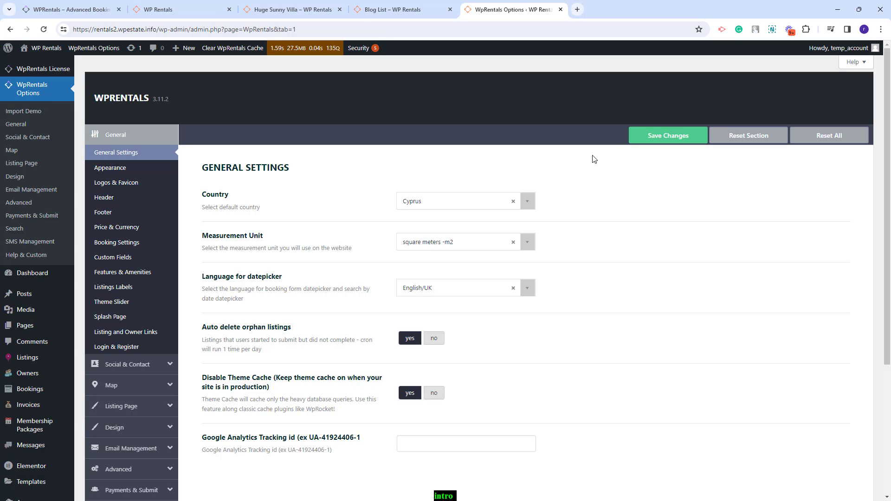
Set Blog Category/Archive Sidebar to Listing page in the theme's Appearance settings and save.
left_click(110, 167)
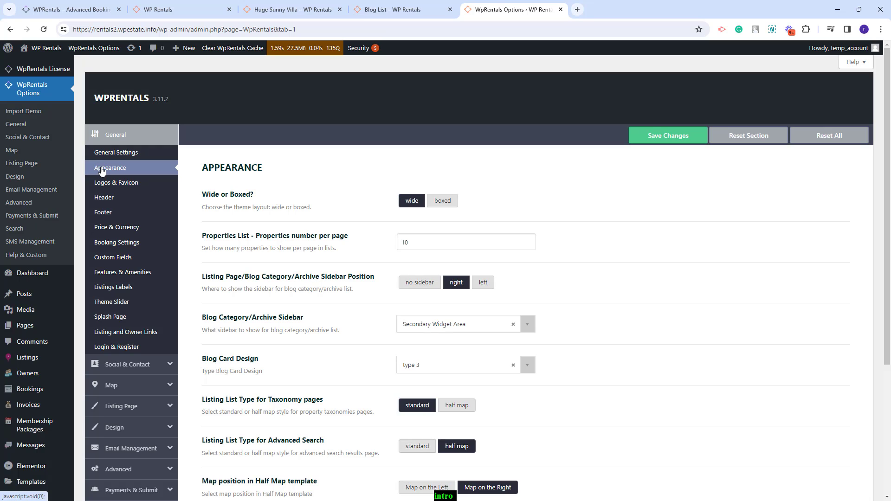
scroll(584, 261, "down", 2)
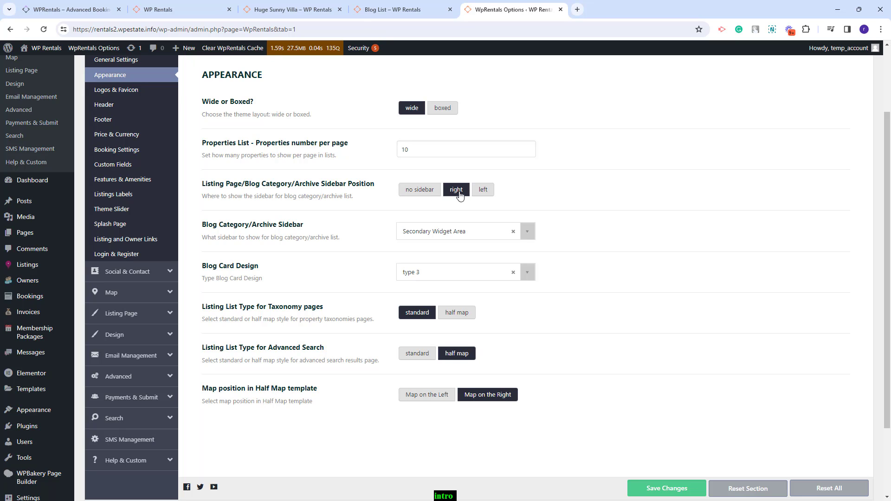
left_click(525, 237)
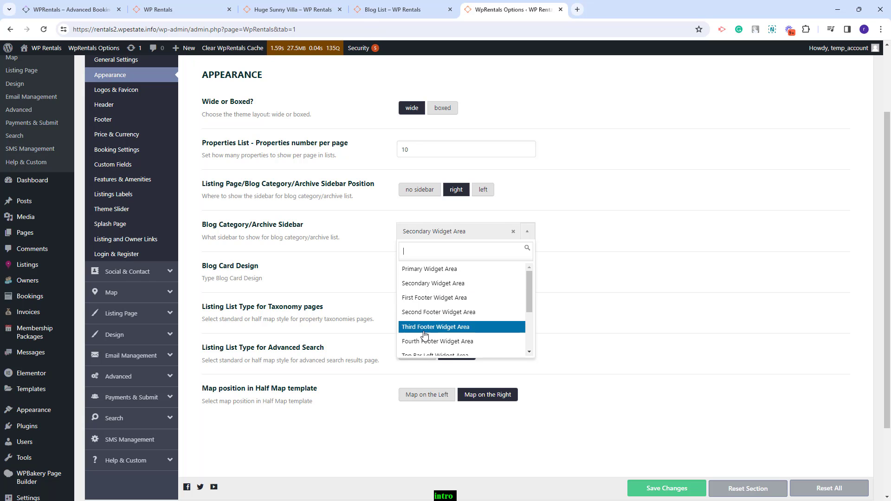
scroll(438, 334, "down", 5)
left_click(438, 348)
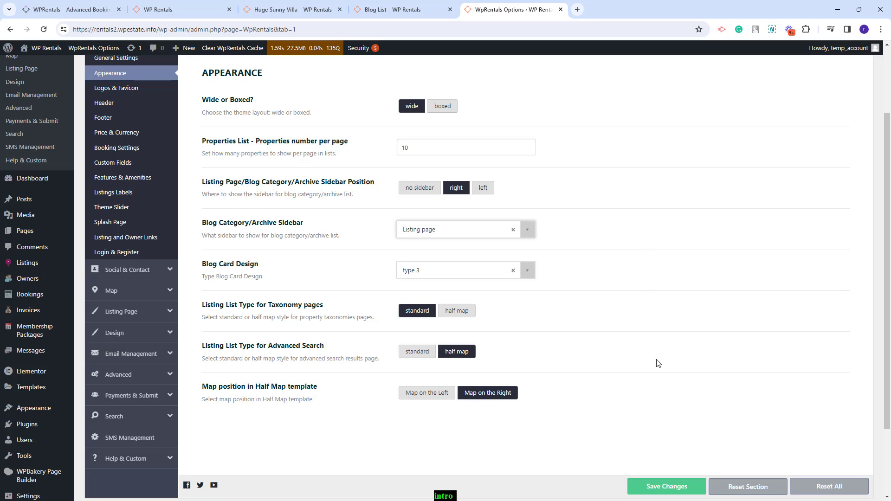
left_click(667, 486)
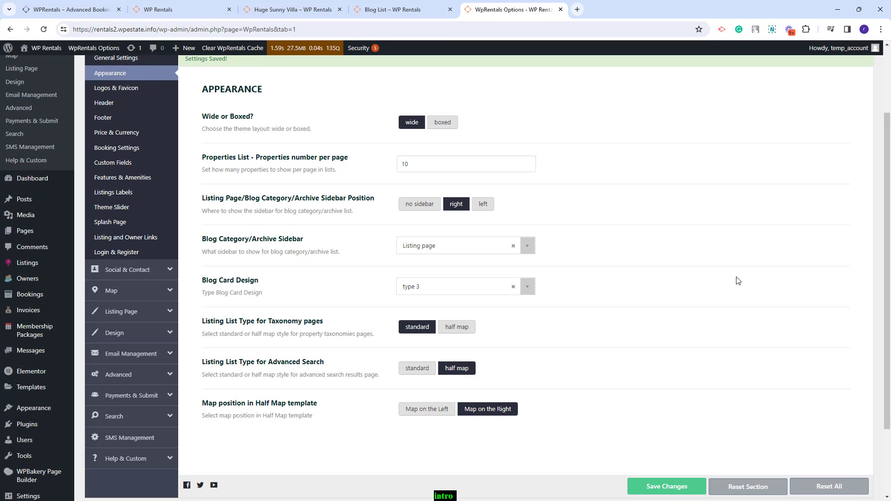
scroll(737, 281, "up", 1)
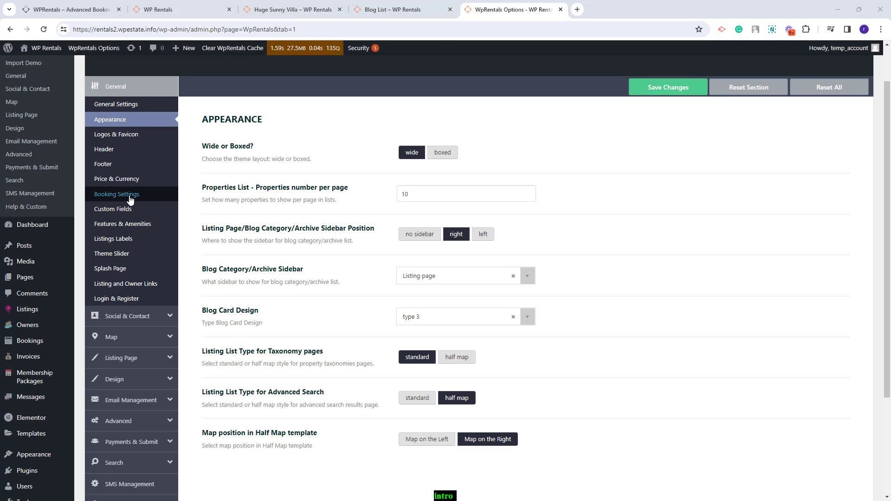
Edit the Huge Sunny Villa listing so its sidebar uses the Listing Page widget area.
left_click(292, 9)
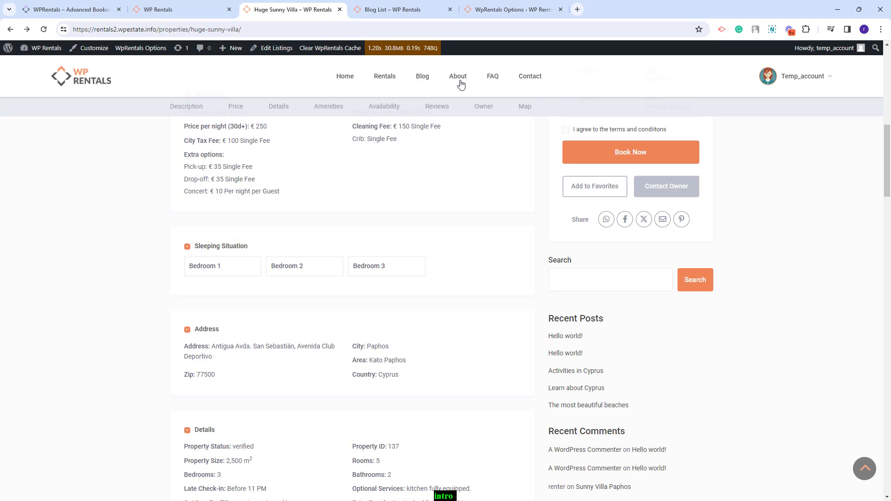
left_click(270, 51)
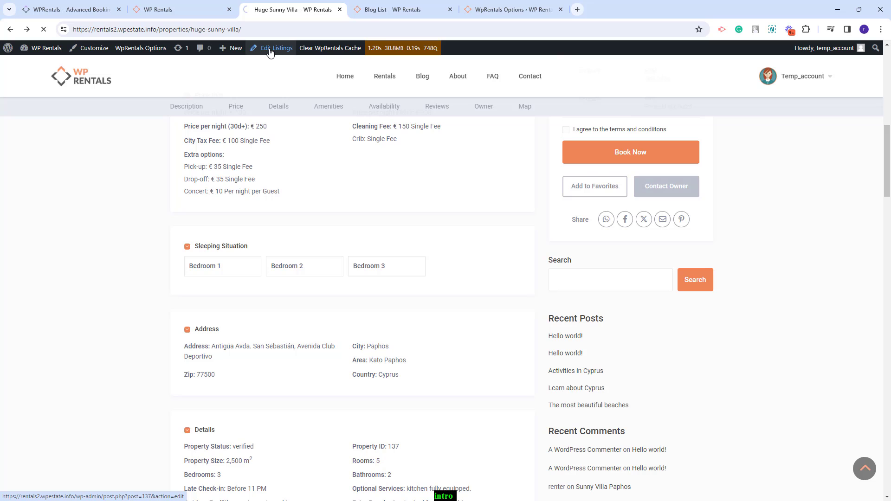
scroll(574, 227, "down", 20)
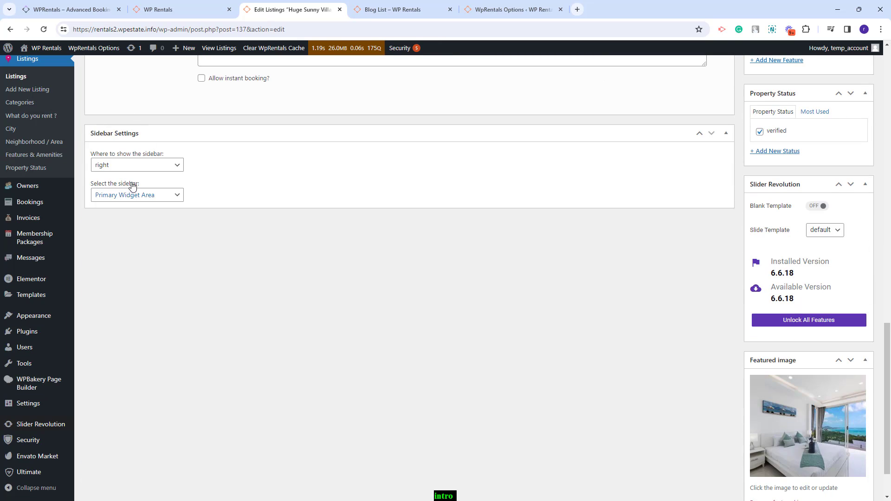
left_click(124, 166)
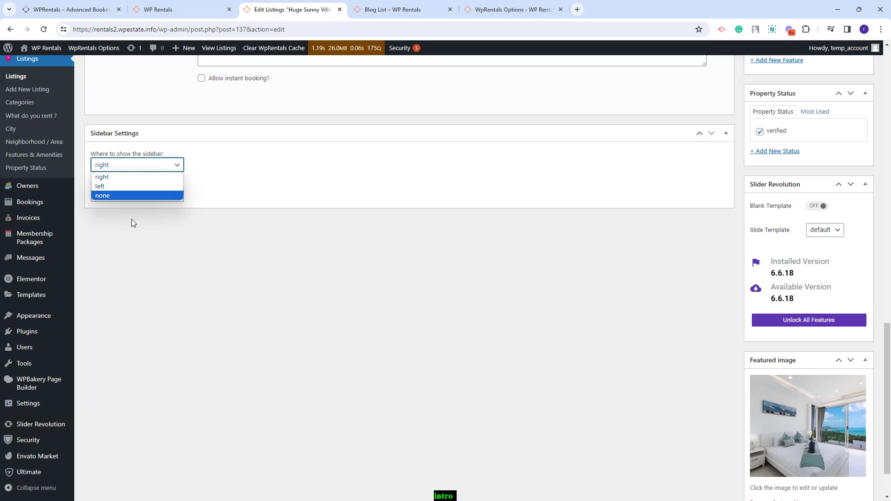
scroll(504, 220, "up", 4)
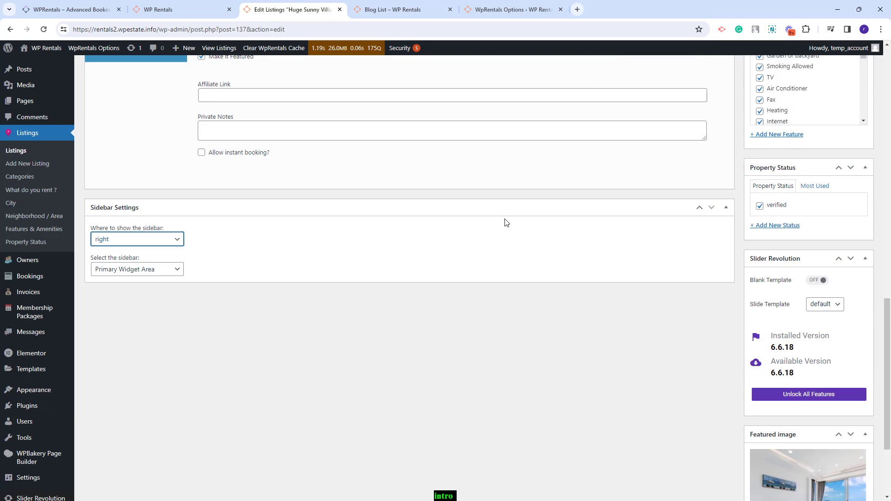
left_click(137, 380)
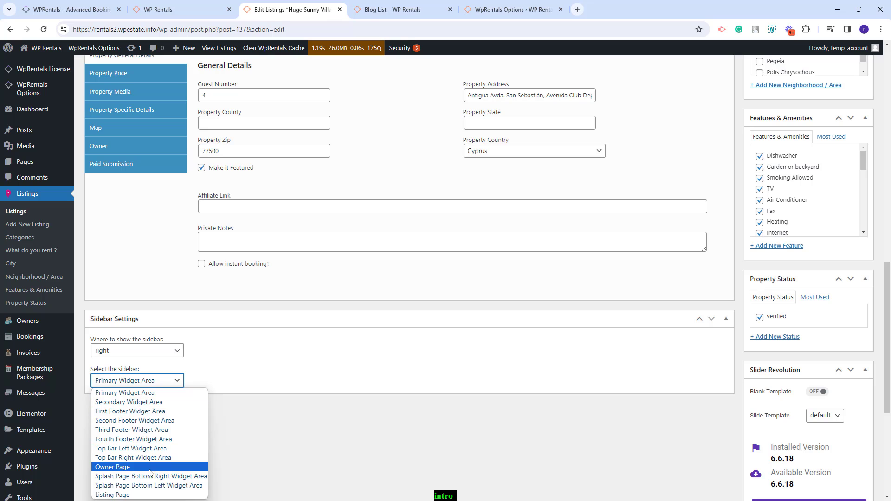
left_click(116, 494)
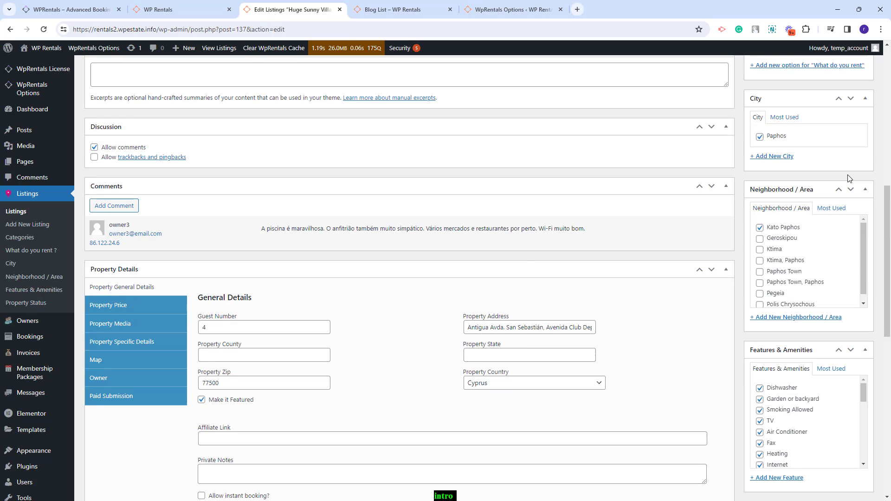
scroll(294, 259, "up", 10)
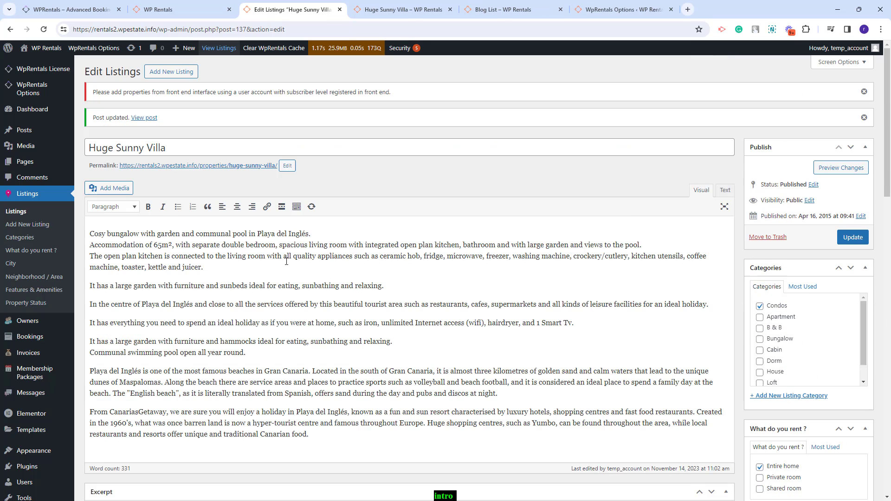
left_click(24, 167)
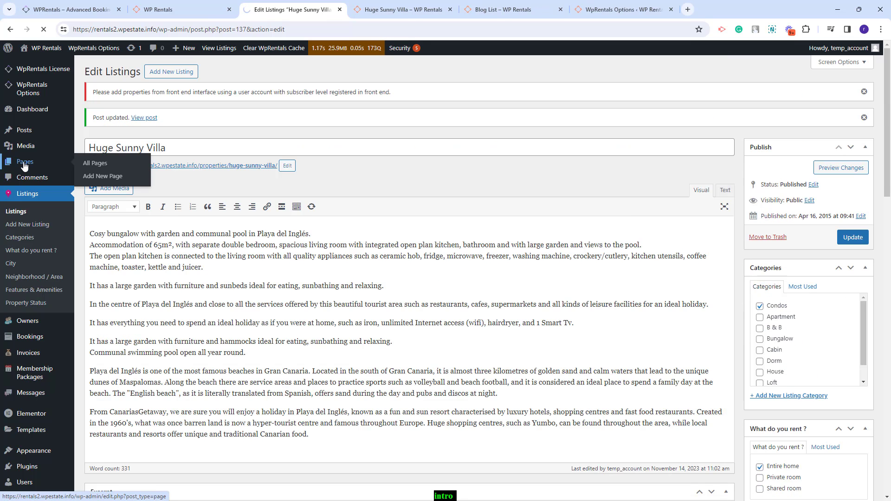
Set the Contact page's sidebar position to left and save the page.
left_click(111, 322)
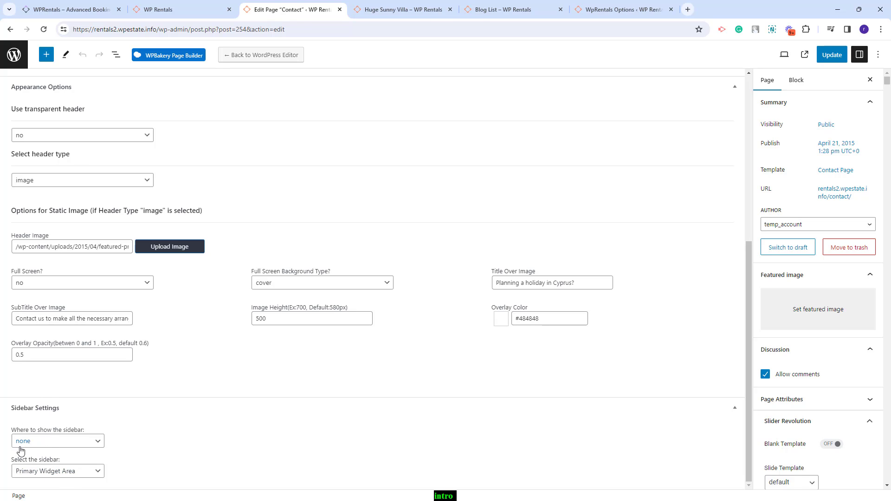
left_click(48, 444)
left_click(42, 452)
left_click(36, 444)
left_click(34, 462)
key("ctrl+s")
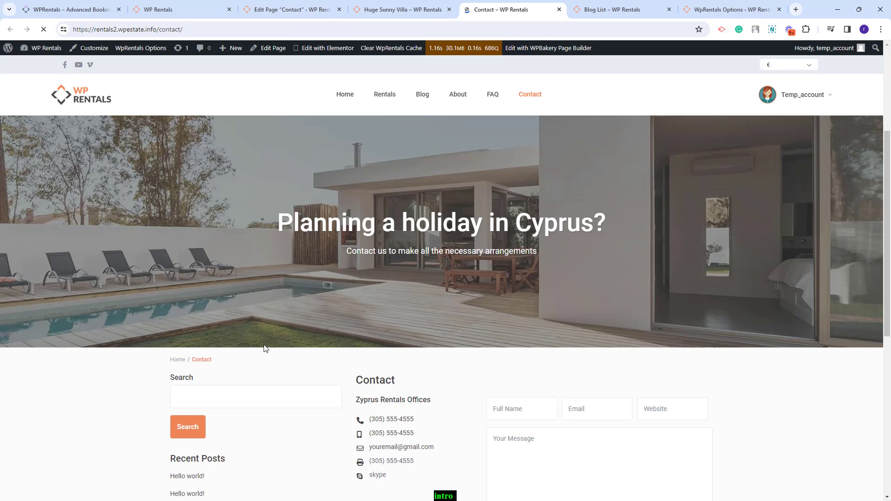
Review the updated Contact page, then return to the Pages list.
scroll(285, 240, "down", 7)
scroll(285, 239, "down", 5)
scroll(228, 243, "up", 3)
left_click(292, 9)
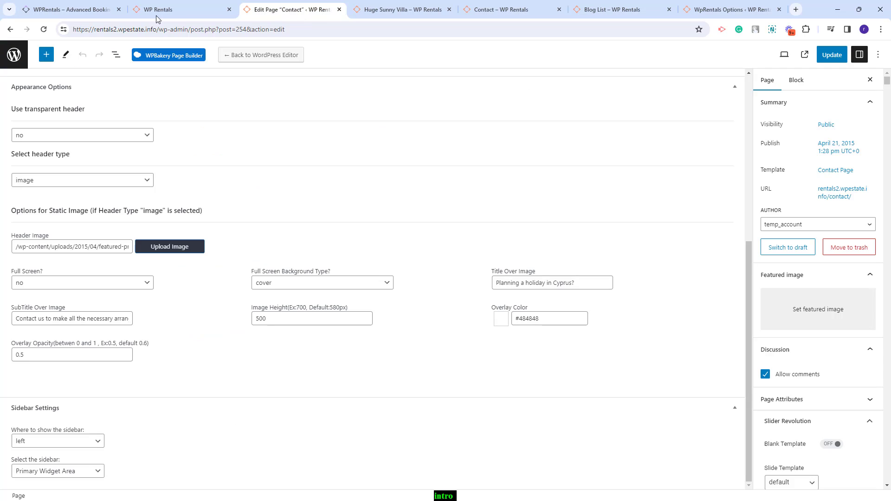
left_click(10, 30)
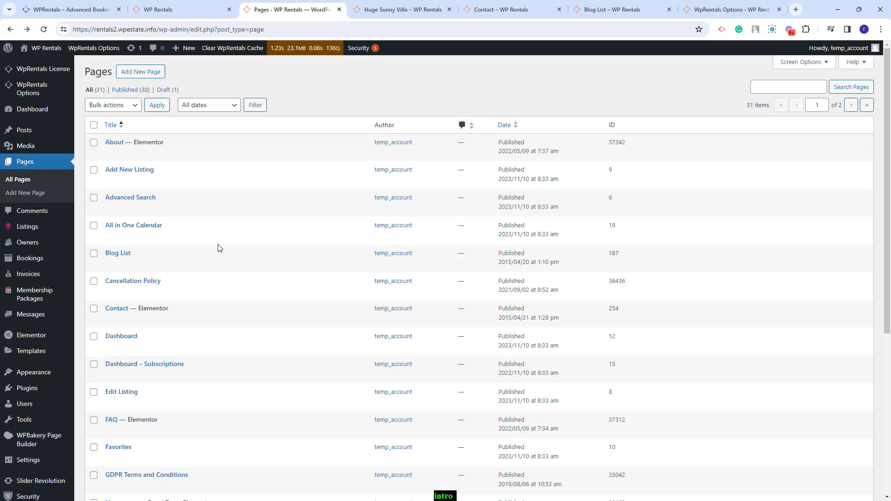
On the Widgets screen, expand Listing page and bring up the full block library.
mouse_move(45, 377)
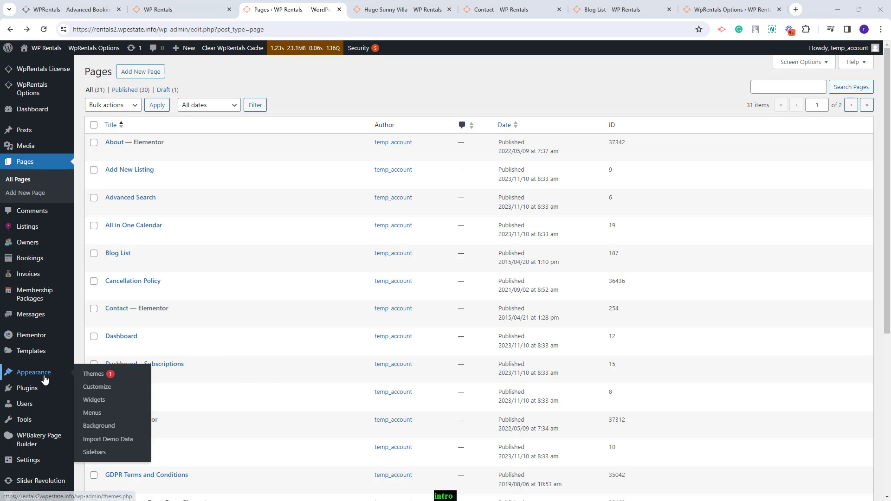
left_click(96, 401)
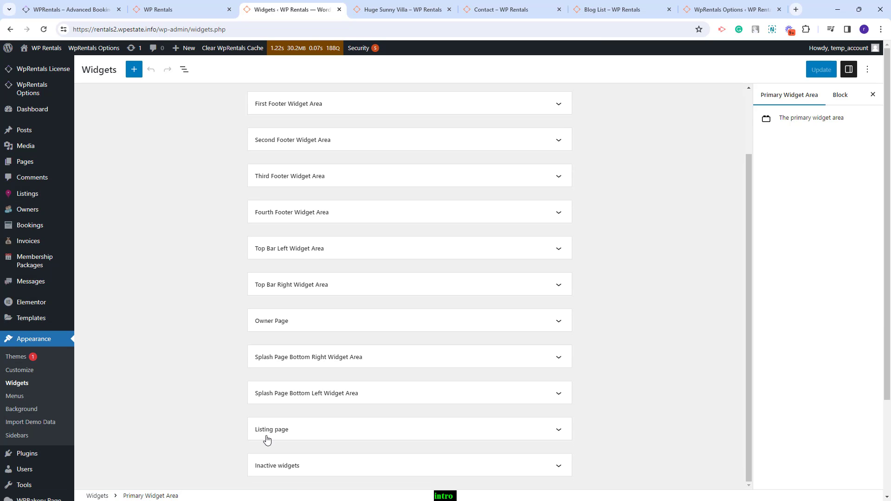
left_click(267, 436)
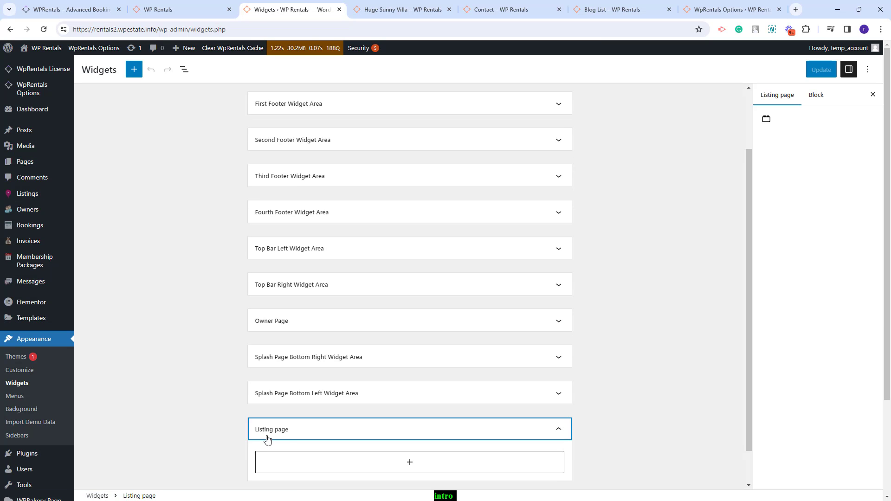
scroll(431, 396, "down", 1)
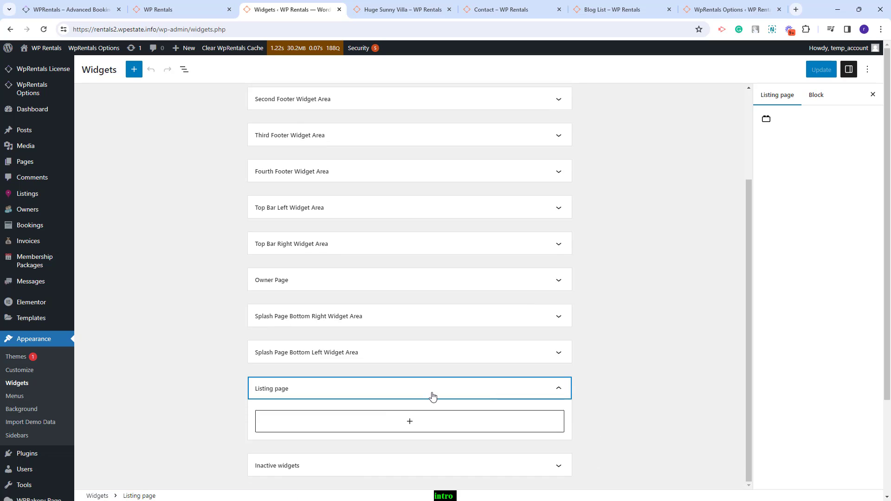
left_click(411, 426)
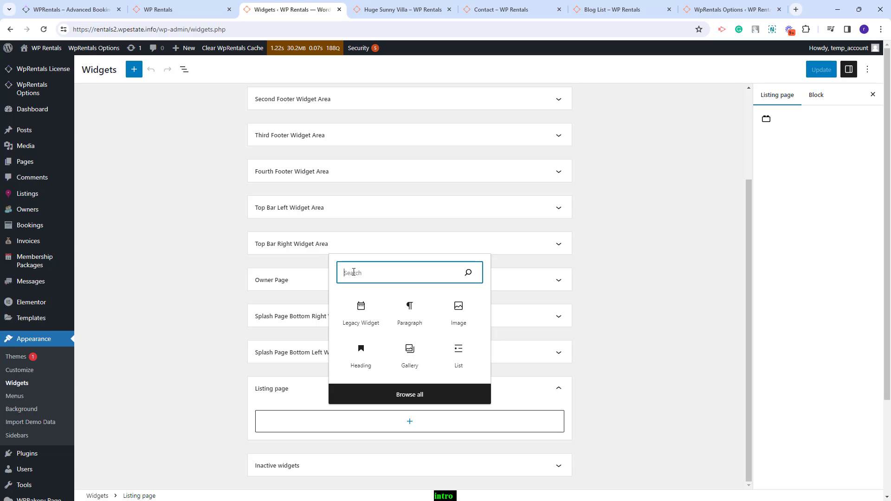
left_click(412, 400)
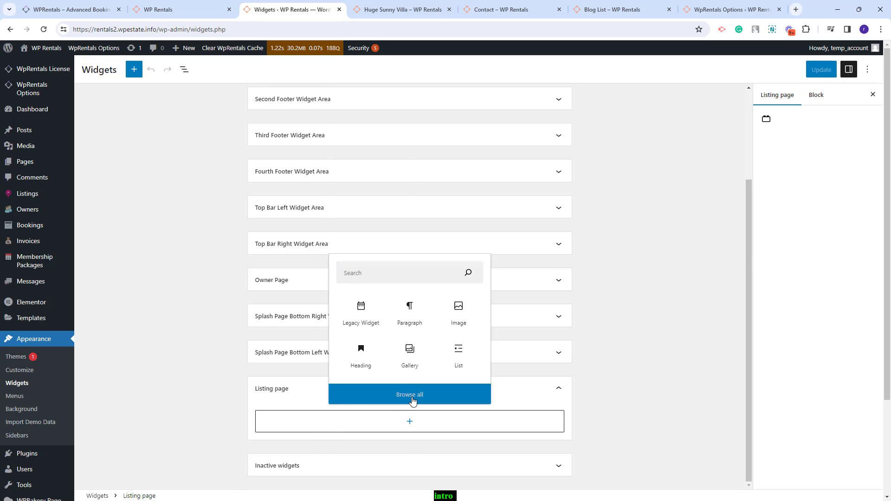
left_click(412, 399)
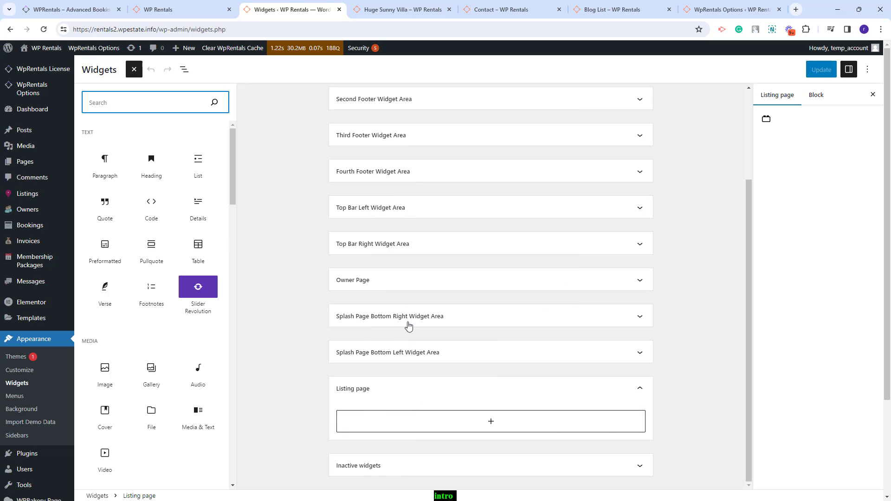
Insert the Wp Estate: Advanced Search widget titled Advanced Search and save the widget area.
scroll(159, 260, "down", 8)
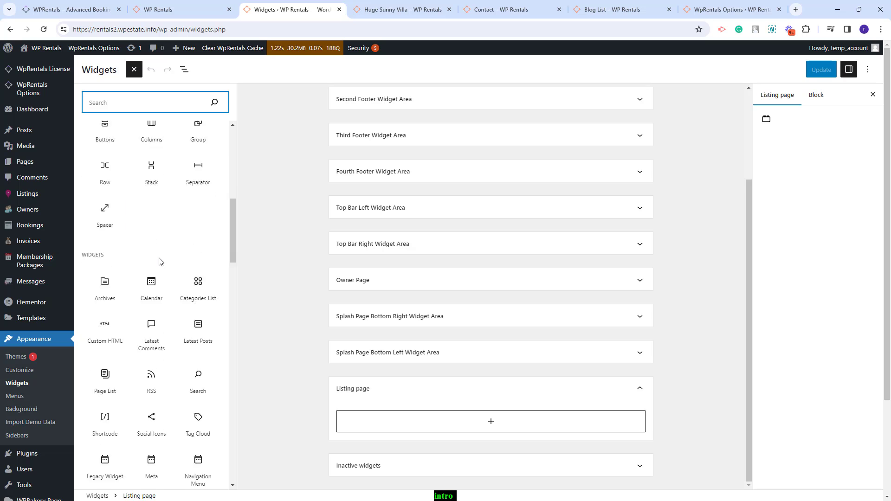
scroll(159, 260, "down", 3)
scroll(159, 258, "up", 10)
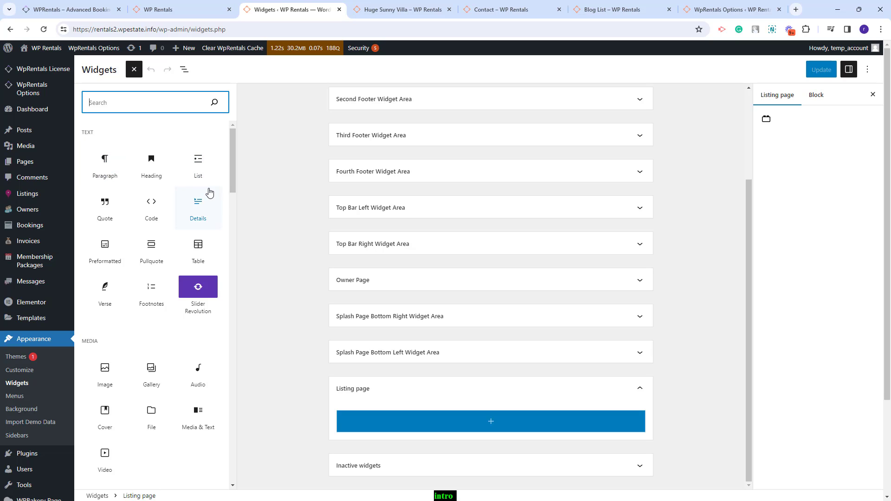
scroll(111, 168, "down", 4)
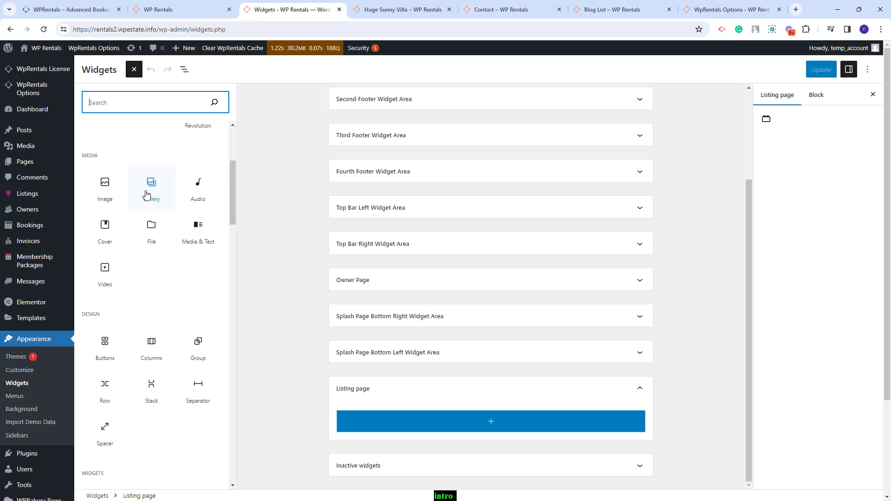
scroll(140, 260, "down", 6)
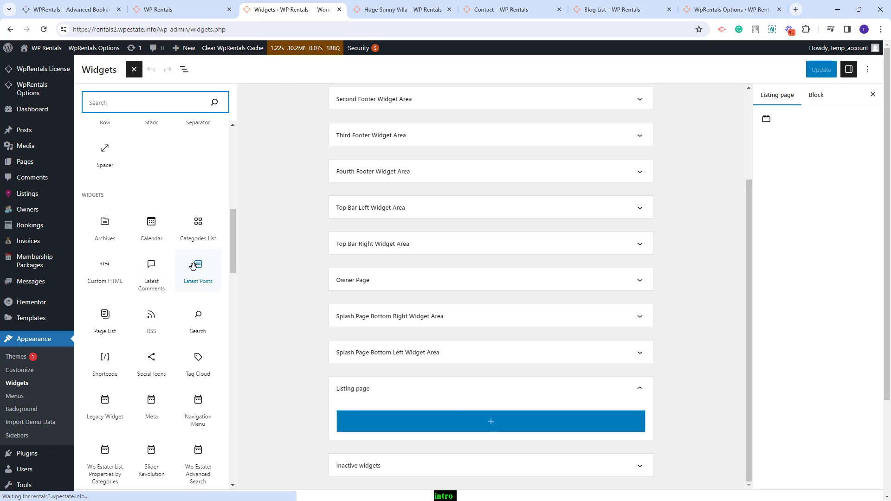
scroll(233, 224, "down", 4)
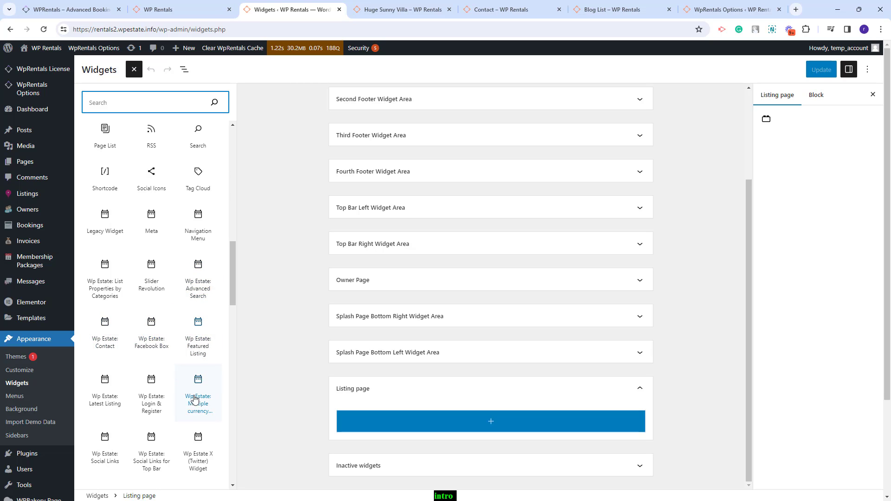
scroll(195, 399, "down", 3)
scroll(162, 249, "up", 2)
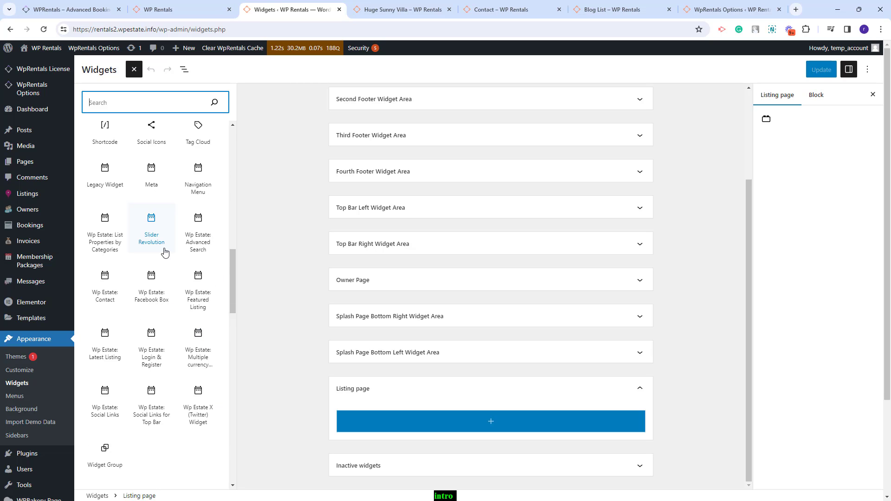
left_click(201, 247)
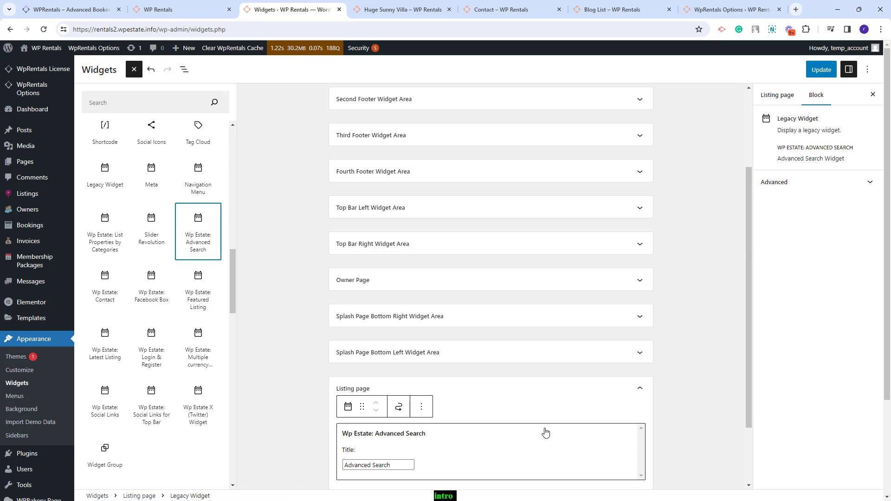
scroll(544, 424, "down", 2)
left_click(401, 383)
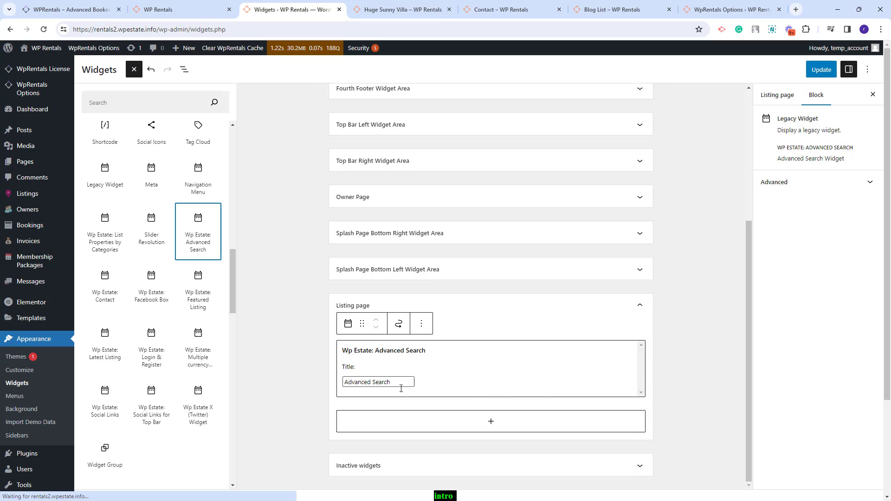
left_click_drag(325, 383, 252, 382)
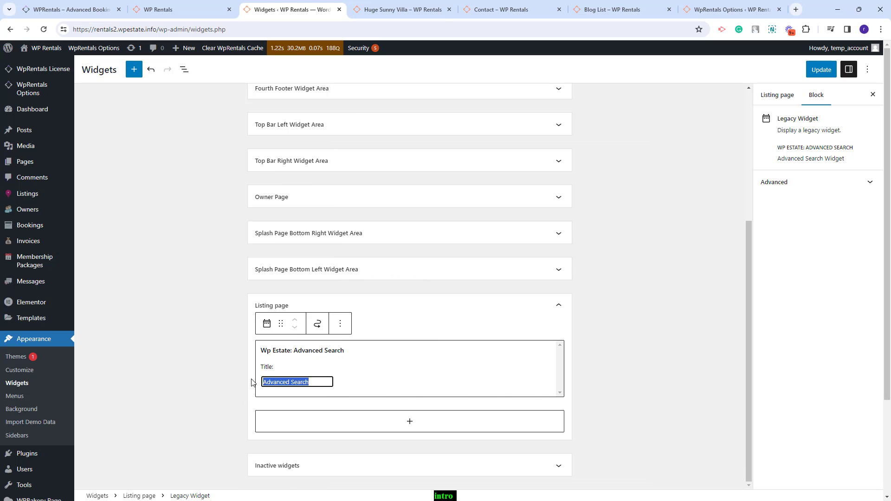
left_click(820, 69)
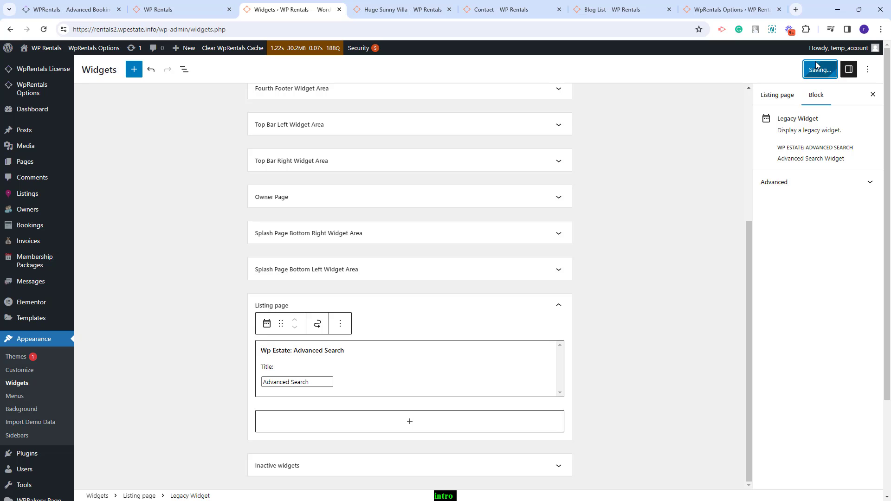
Check the Advanced Search box in the Huge Sunny Villa sidebar, then return to the widgets editor.
key("ctrl+Tab")
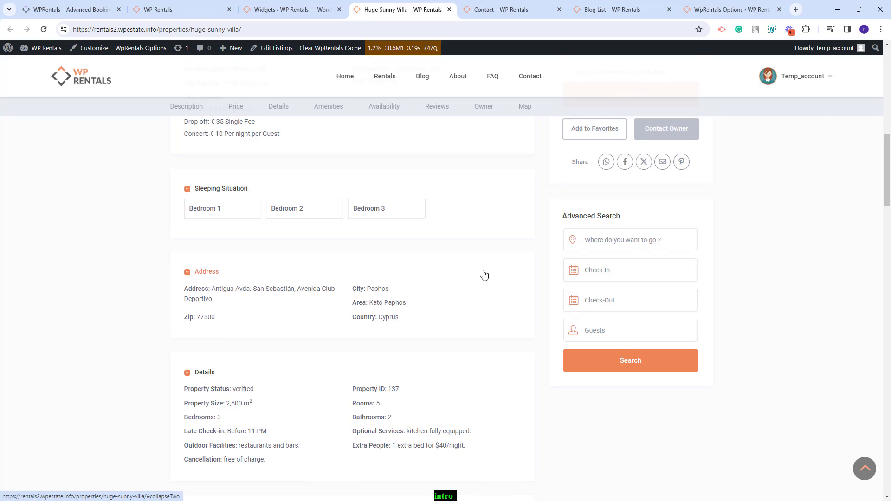
scroll(484, 275, "up", 7)
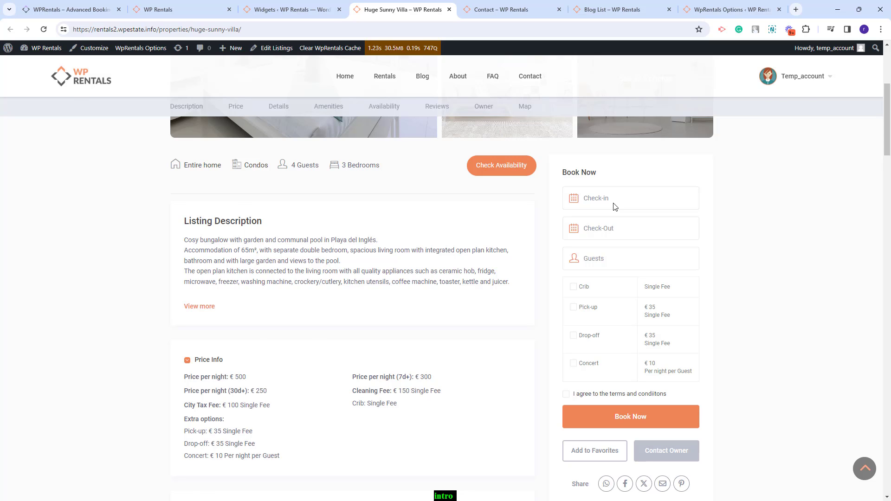
key("ctrl+Page_Up")
Add a Wp Estate: Social Links widget below Advanced Search, titled 'Social'.
left_click(408, 422)
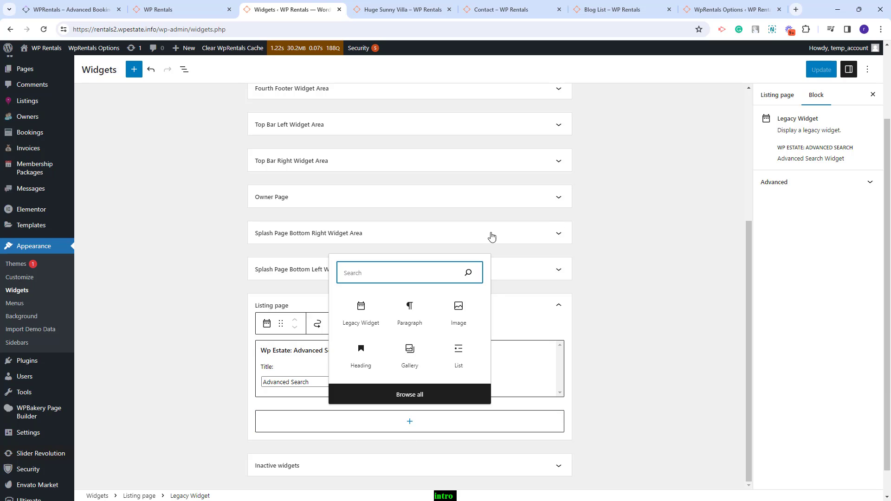
left_click(409, 394)
scroll(204, 292, "down", 4)
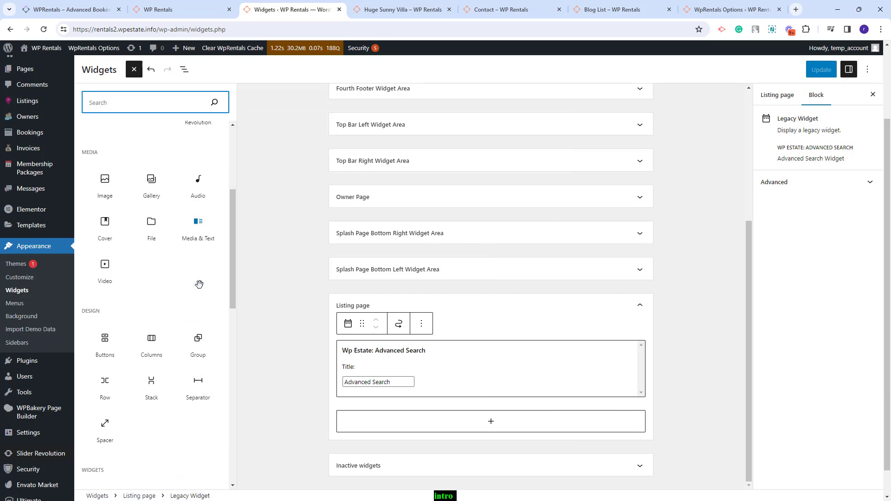
scroll(199, 284, "down", 10)
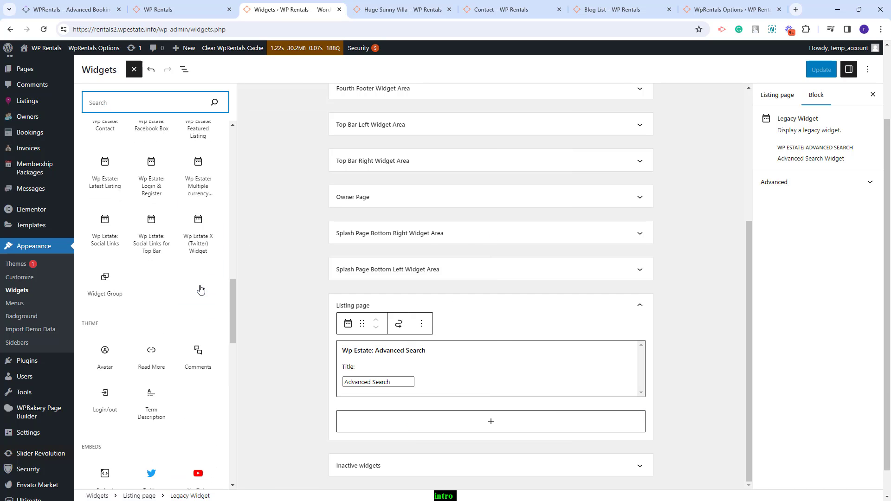
left_click(104, 227)
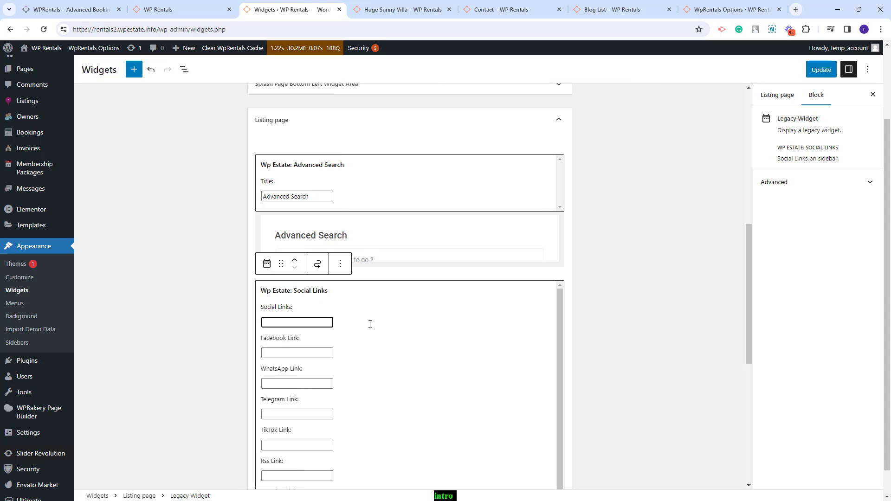
type("Social")
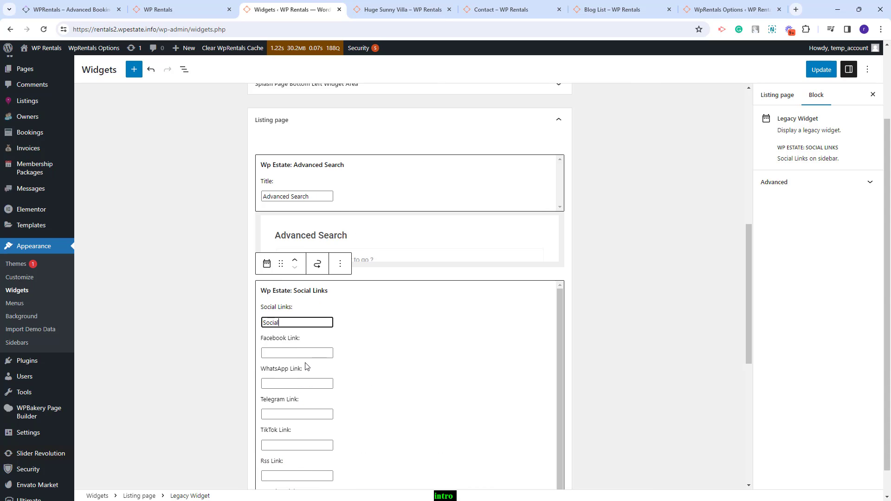
Set the Facebook, TikTok and Youtube links to '#', save, and reload the villa page.
left_click(280, 352)
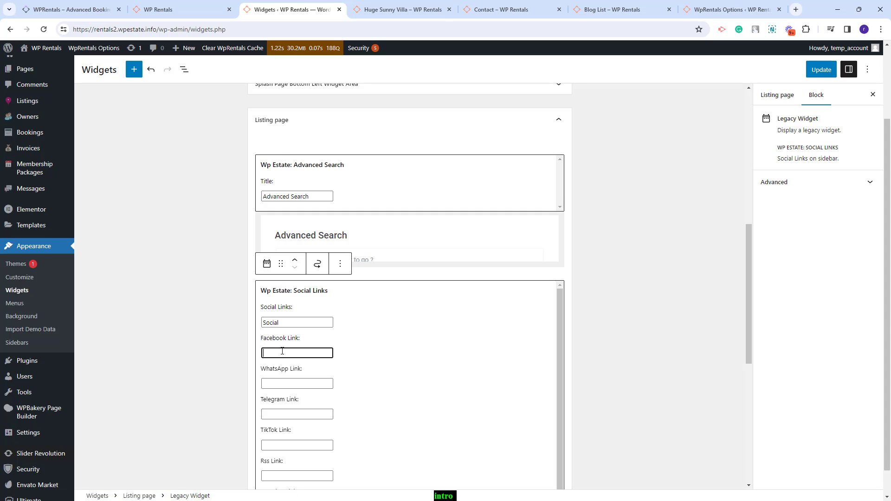
type("#")
key("Tab")
key("Tab")
key("Tab")
type("#")
scroll(369, 414, "down", 1)
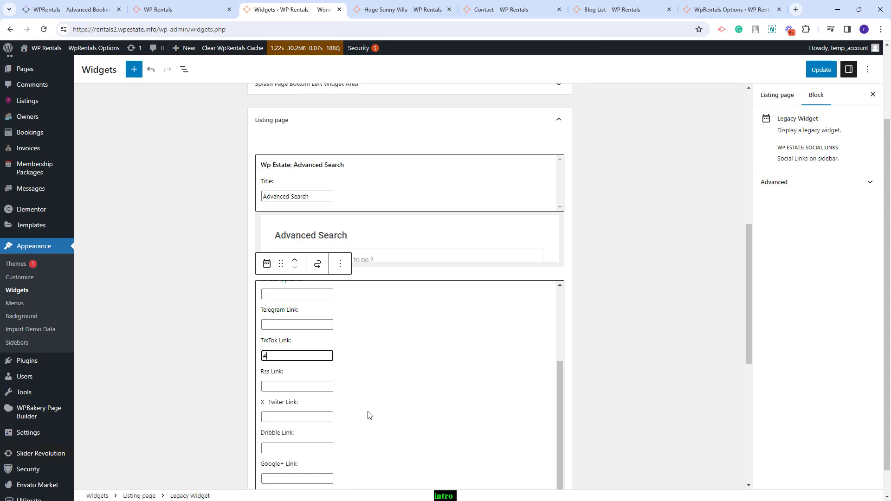
scroll(369, 414, "down", 3)
scroll(368, 416, "down", 3)
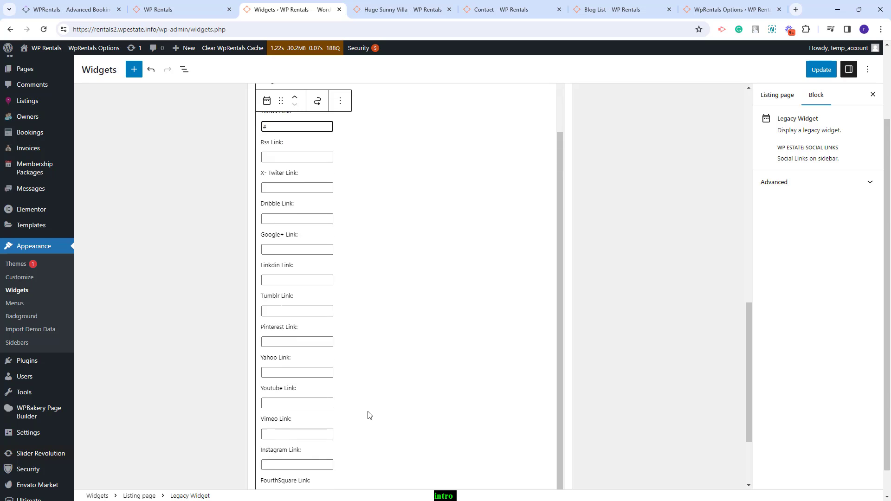
left_click(284, 352)
type("#")
key("ctrl+s")
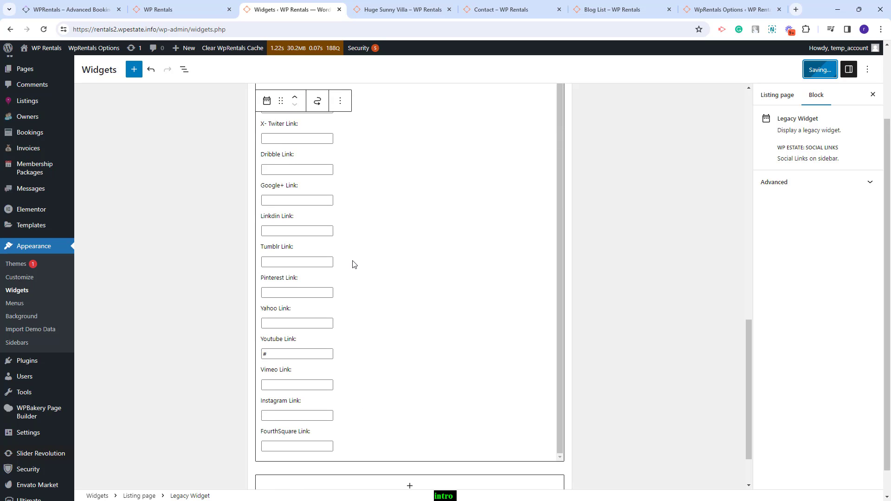
key("ctrl+Tab")
key("F5")
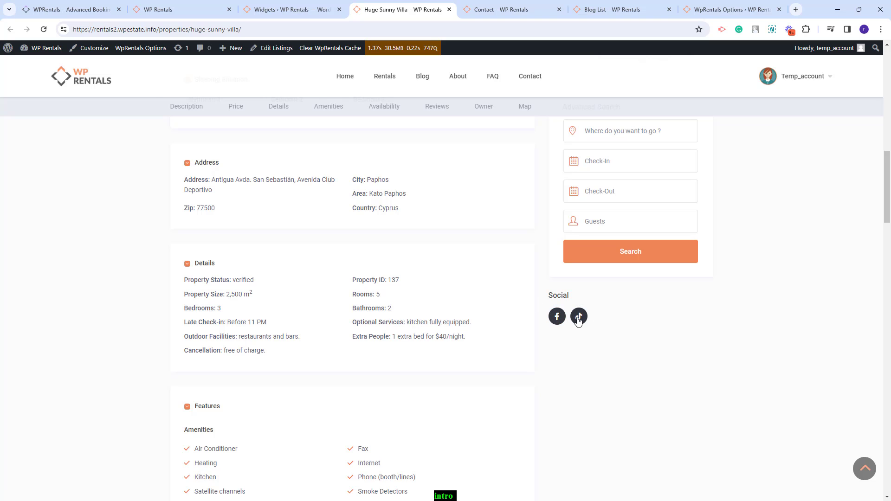
Look over the Advanced Search widget's block options, then switch to the rentals homepage tab.
key("ctrl+shift+Tab")
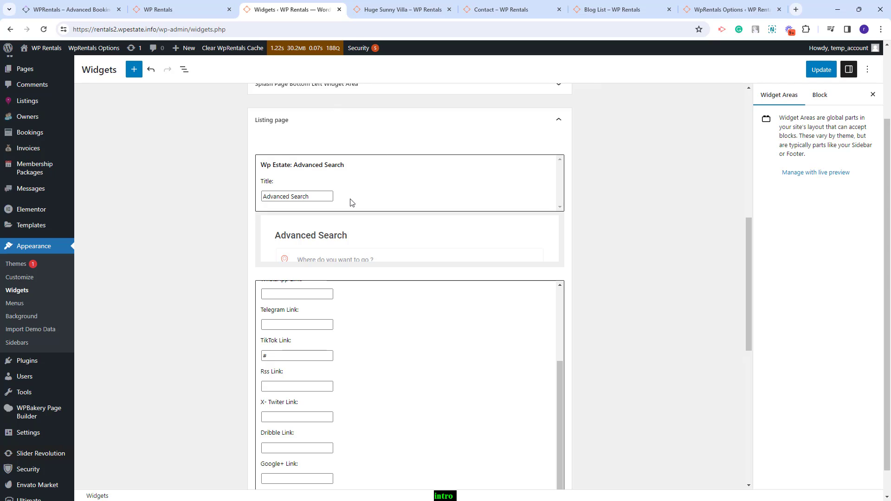
left_click(383, 170)
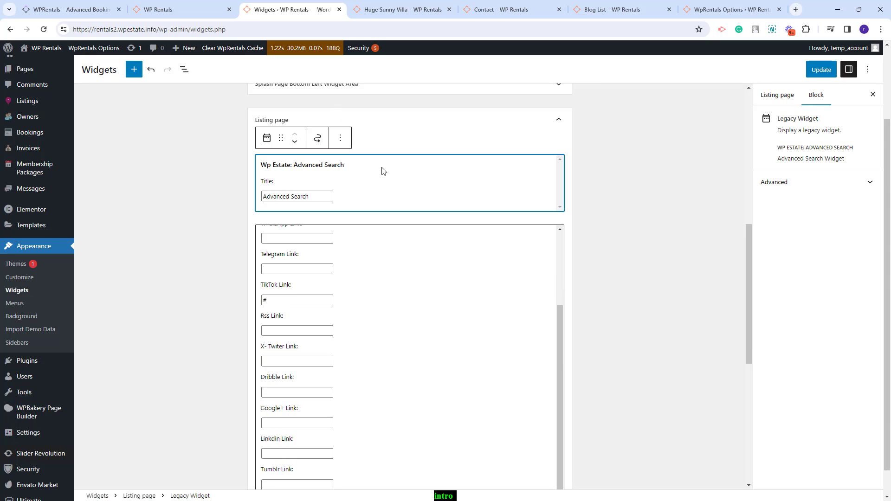
left_click(341, 141)
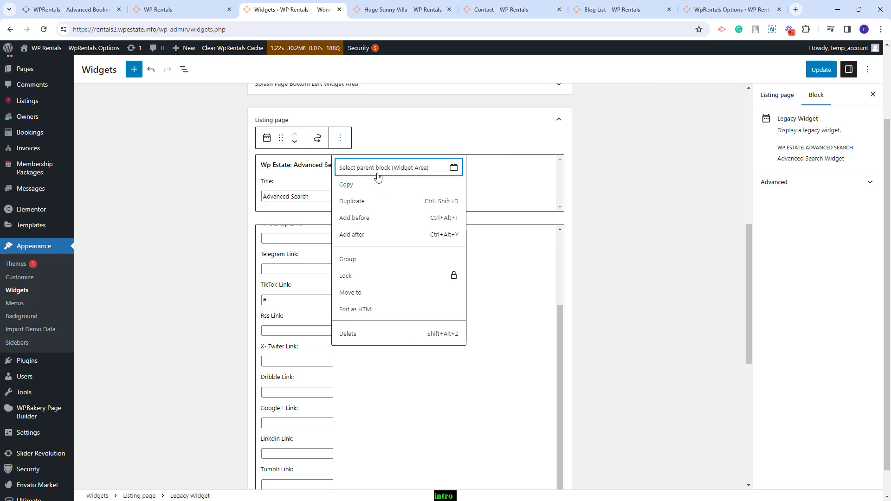
left_click(410, 140)
key("ctrl+2")
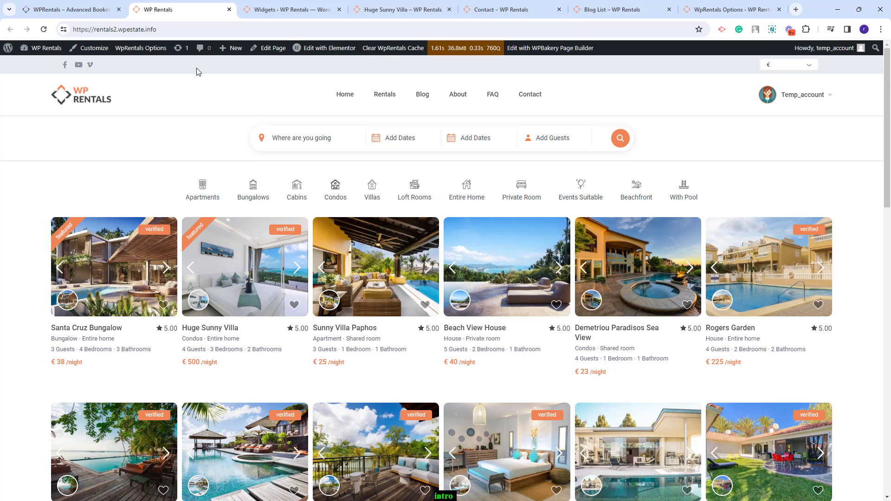
Check the WpRentals General > Header options (top bar widget menu enabled), then return to Widgets.
left_click(717, 9)
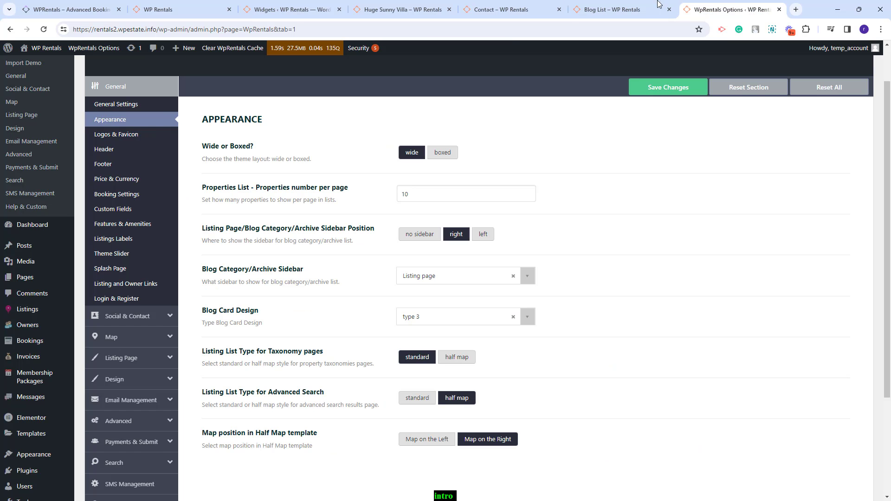
left_click(113, 149)
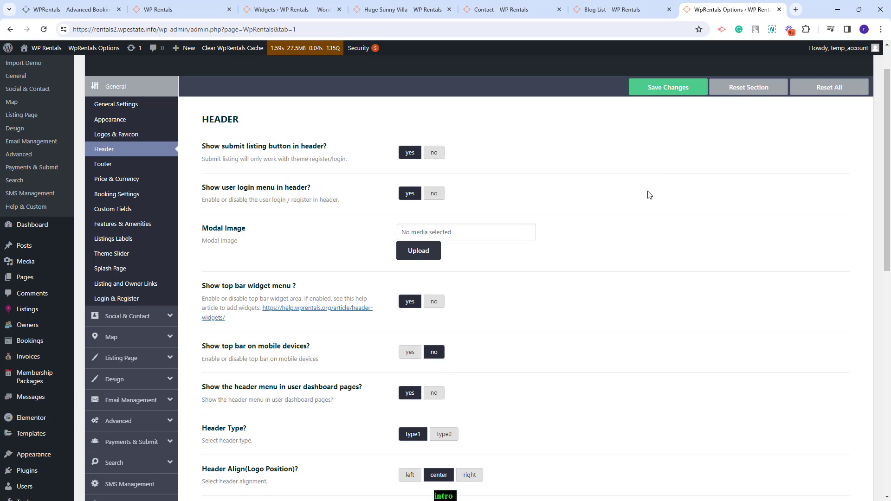
left_click(292, 9)
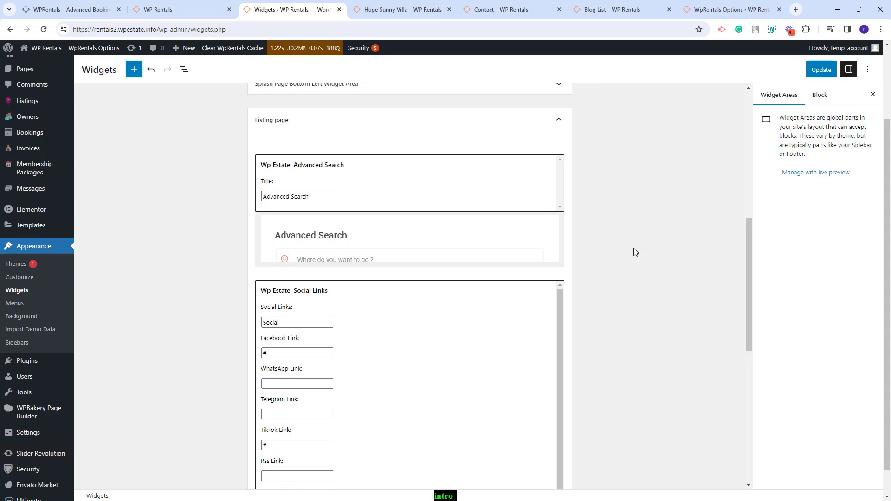
Expand the Top Bar Left Widget Area to inspect its social links widget.
scroll(666, 231, "up", 3)
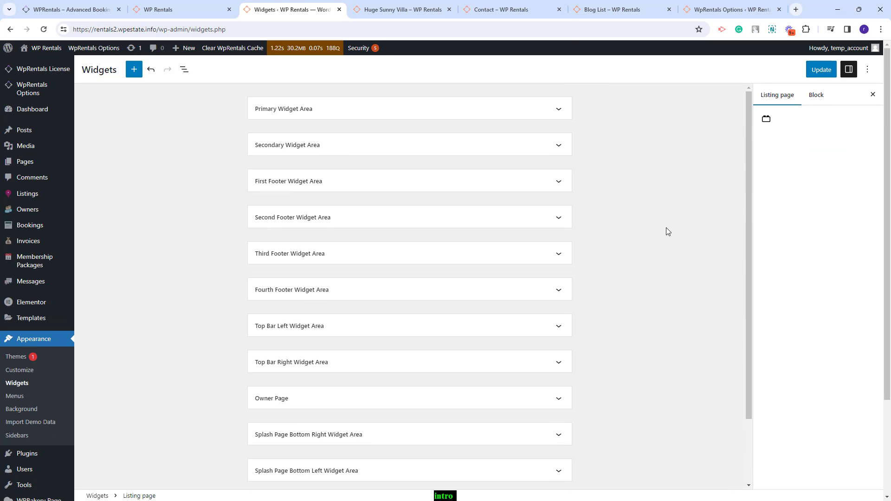
scroll(666, 231, "down", 2)
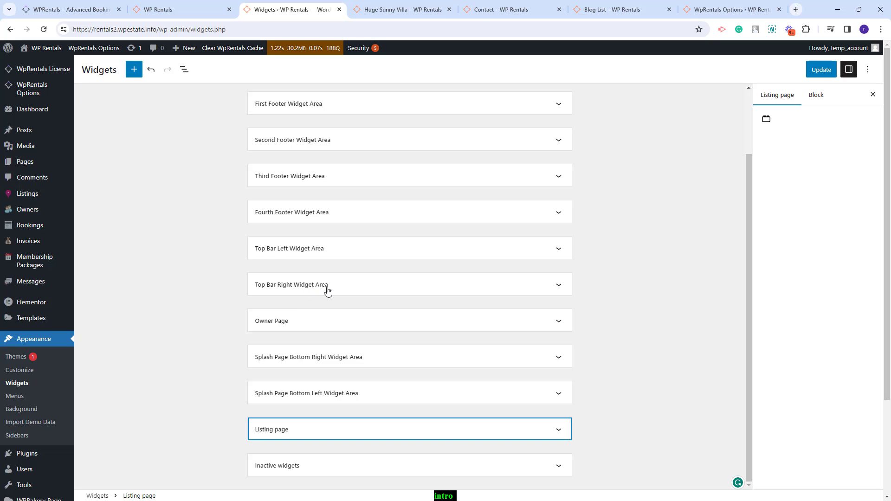
left_click(561, 250)
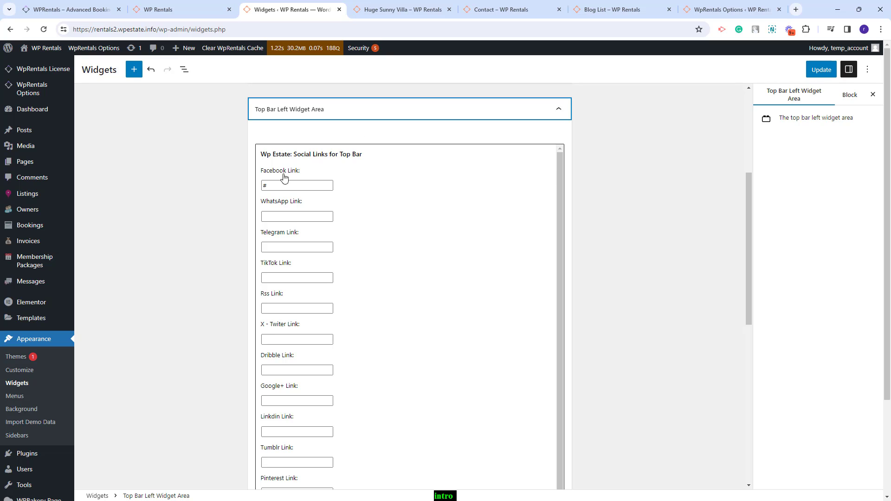
scroll(365, 259, "down", 10)
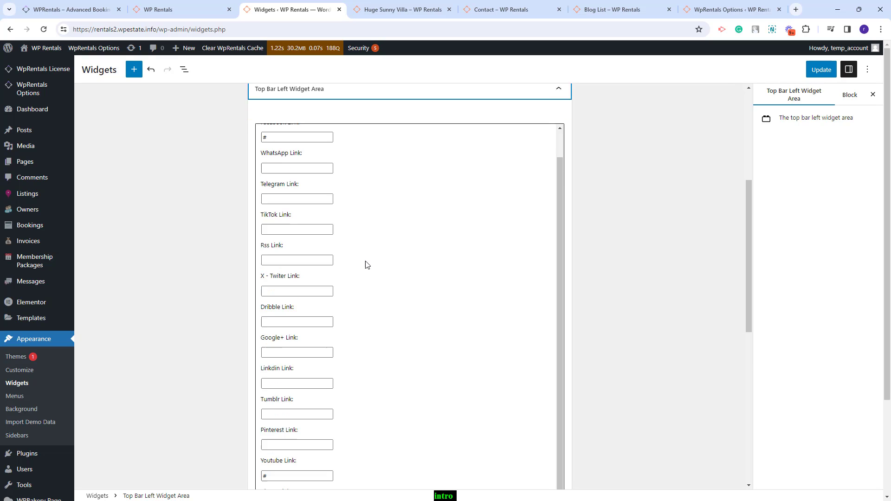
scroll(365, 258, "down", 3)
left_click(409, 240)
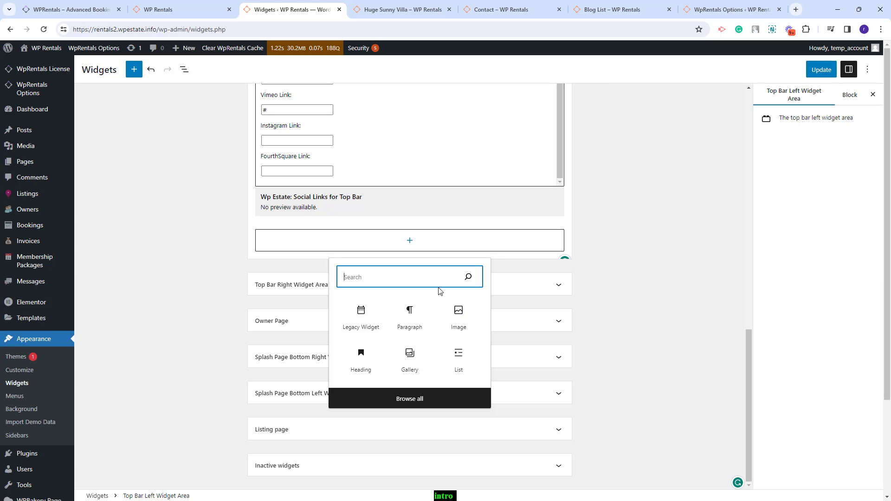
Inspect the Multiple currency widget in Top Bar Right, then view the rentals homepage.
left_click(559, 284)
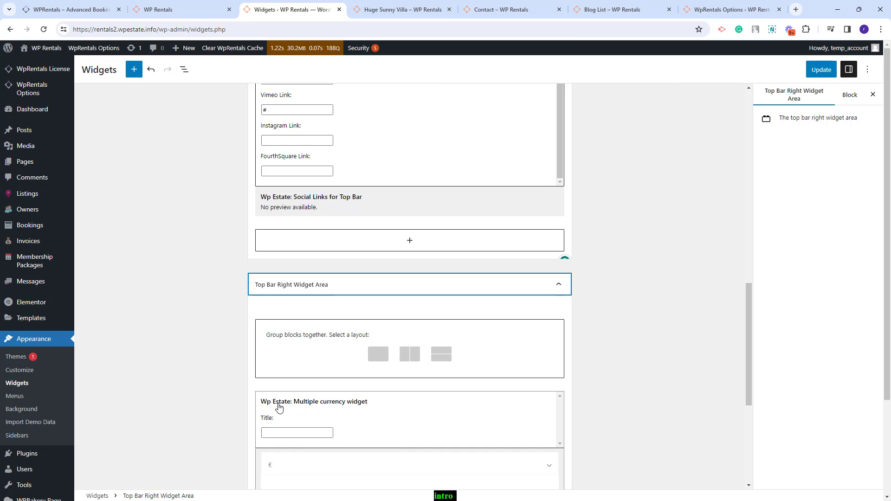
left_click(505, 428)
scroll(312, 388, "down", 1)
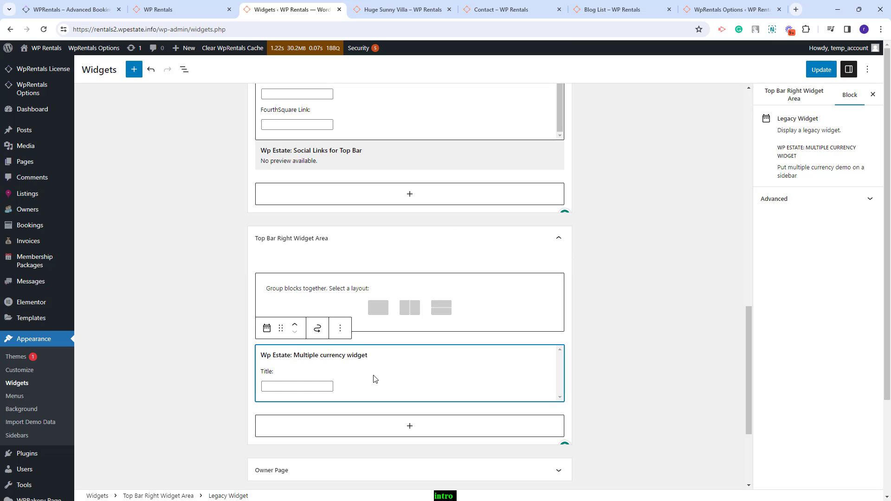
key("ctrl+Page_Up")
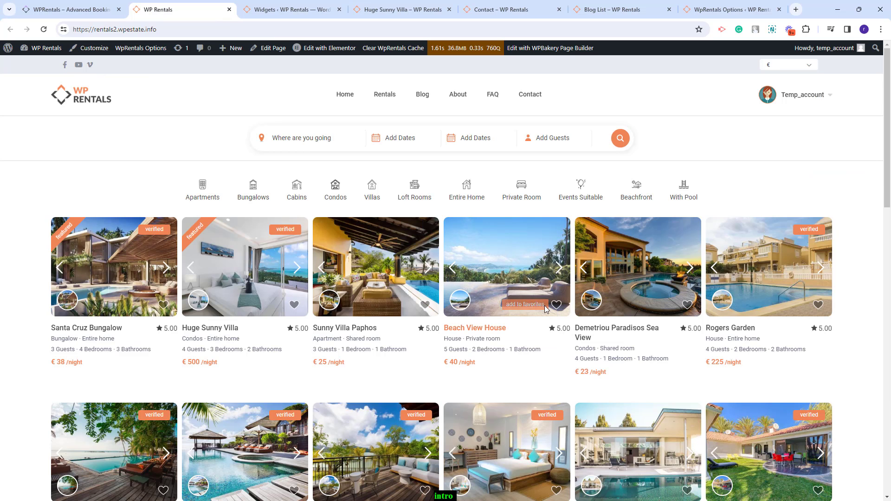
Review the General > Footer options (Footer Type: 4 equal columns), then return to Widgets.
scroll(553, 309, "down", 15)
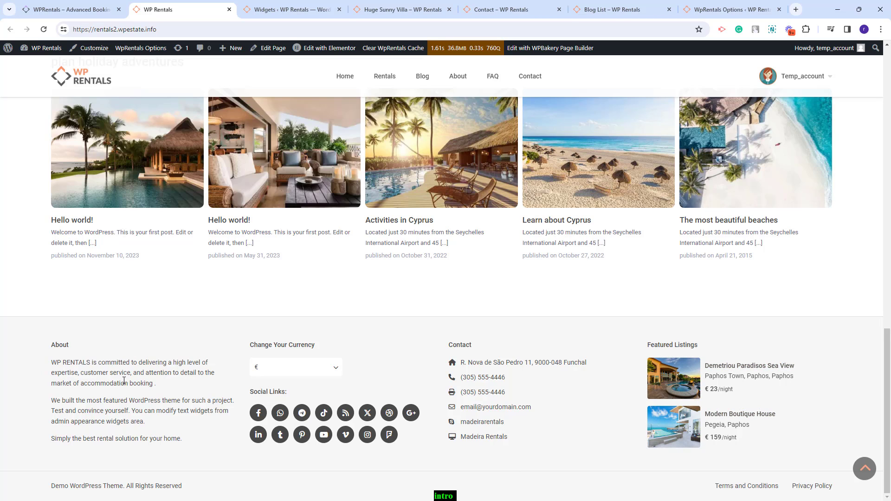
left_click(754, 3)
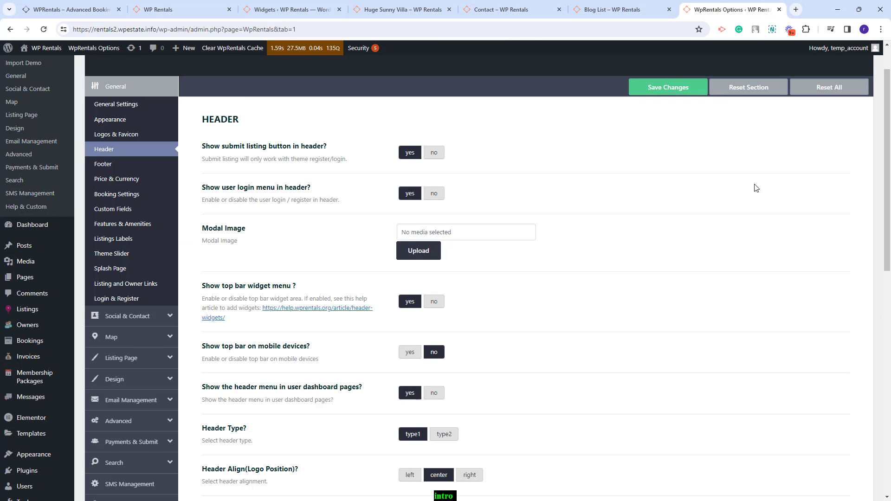
left_click(105, 165)
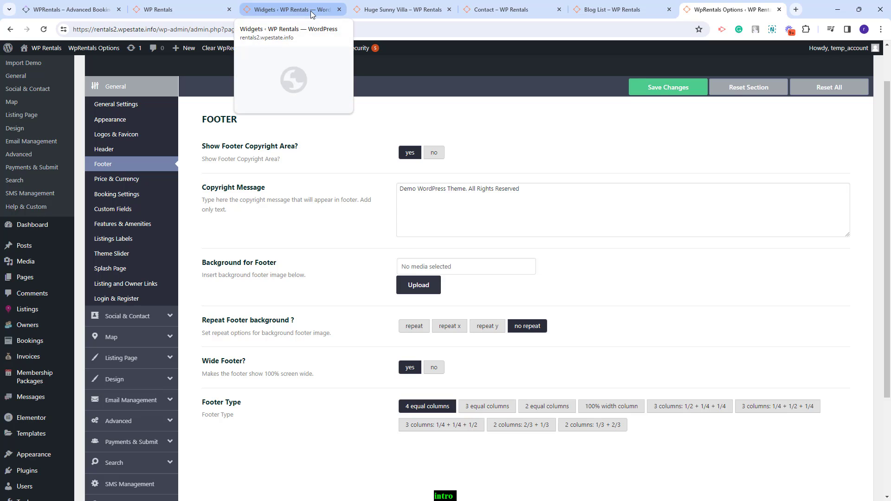
left_click(283, 10)
Collapse the Top Bar Right and Top Bar Left widget areas.
left_click(559, 239)
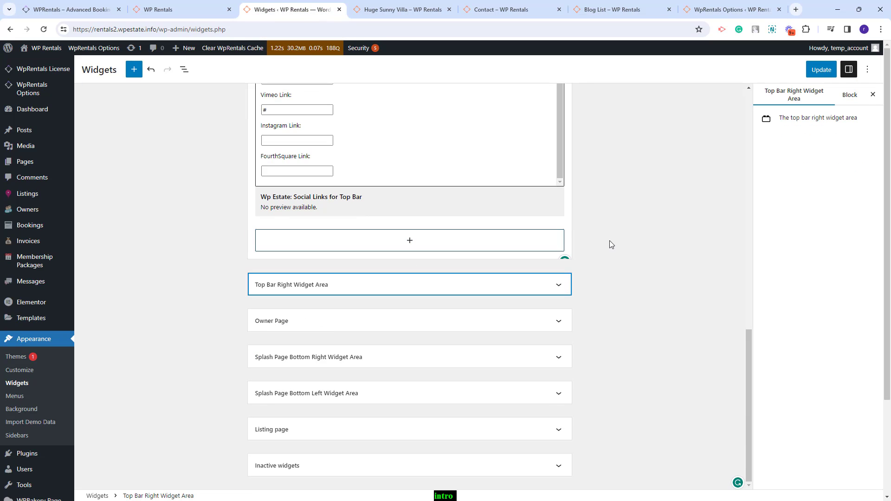
scroll(608, 240, "up", 5)
scroll(607, 246, "up", 10)
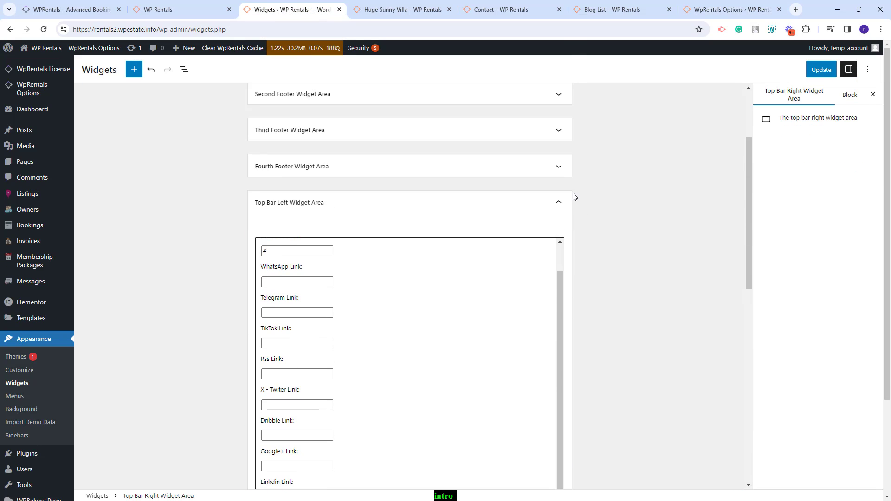
left_click(558, 202)
scroll(643, 244, "up", 3)
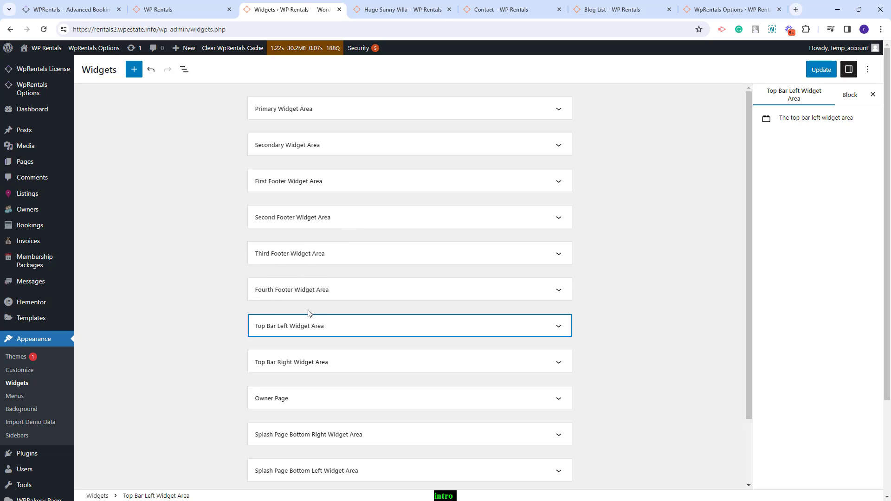
Delete the About text widget from the First Footer Widget Area.
left_click(560, 182)
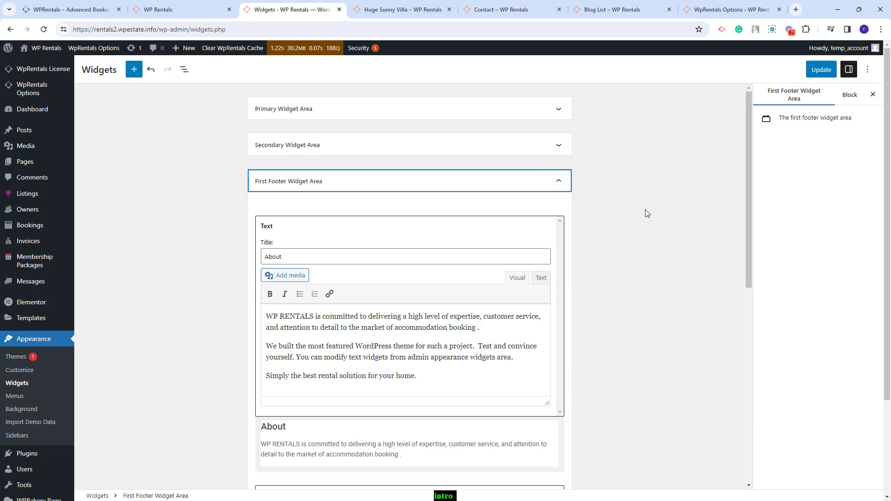
left_click(438, 380)
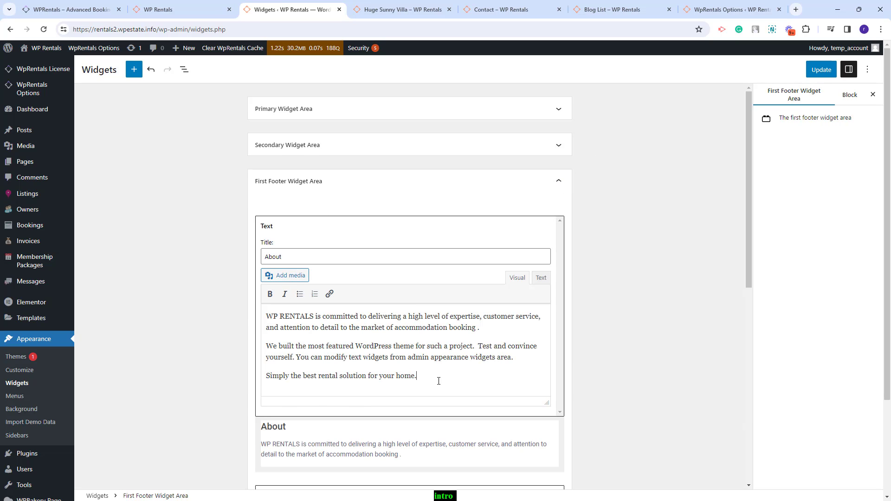
left_click(453, 343)
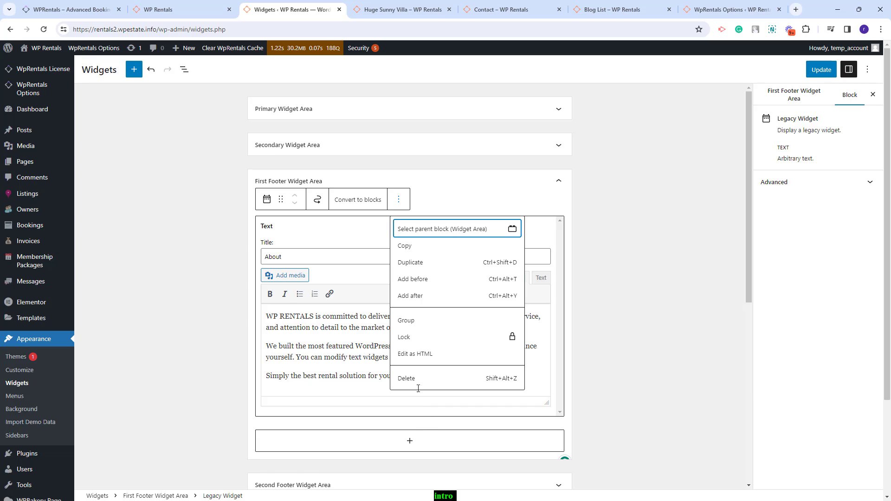
left_click(406, 378)
left_click(494, 219)
Add Wp Estate: Login & Register to First Footer, save, and view the site footer.
left_click(409, 372)
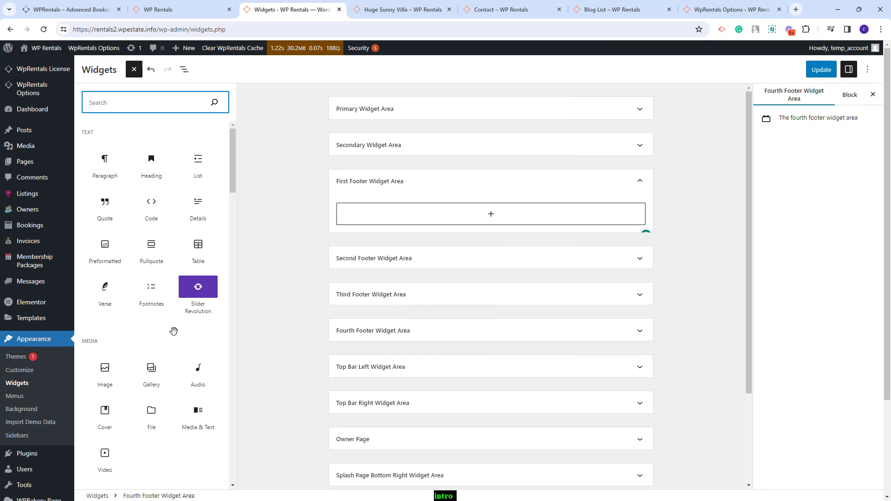
scroll(193, 355, "down", 10)
scroll(193, 355, "down", 1)
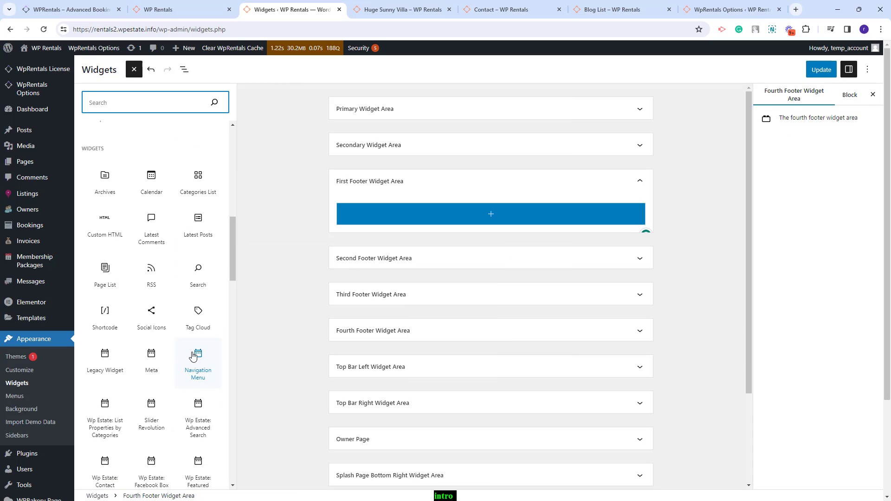
scroll(151, 407, "down", 3)
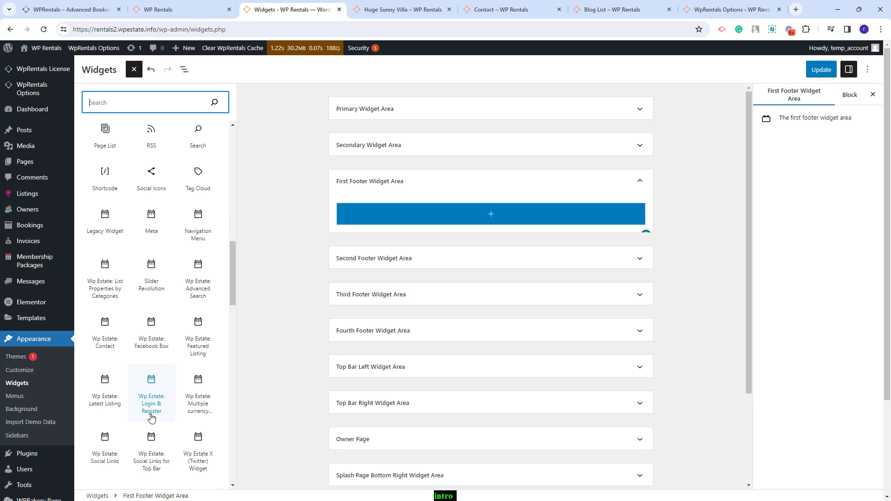
left_click(151, 405)
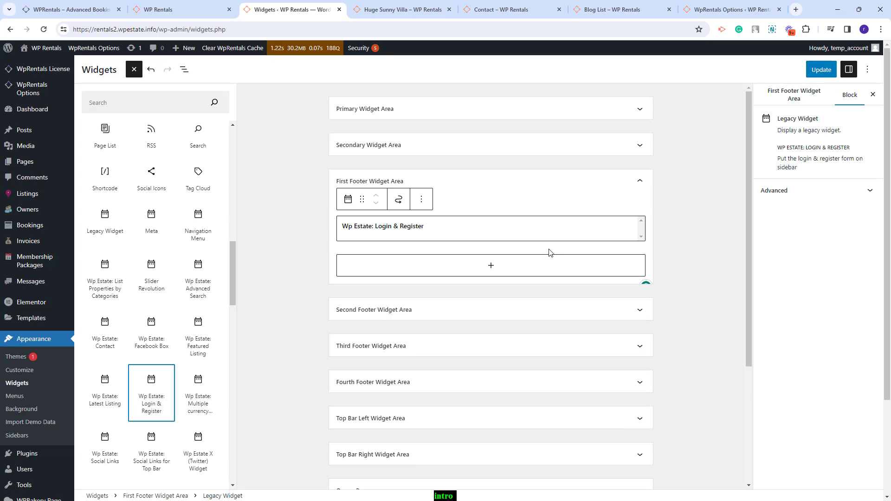
left_click(821, 69)
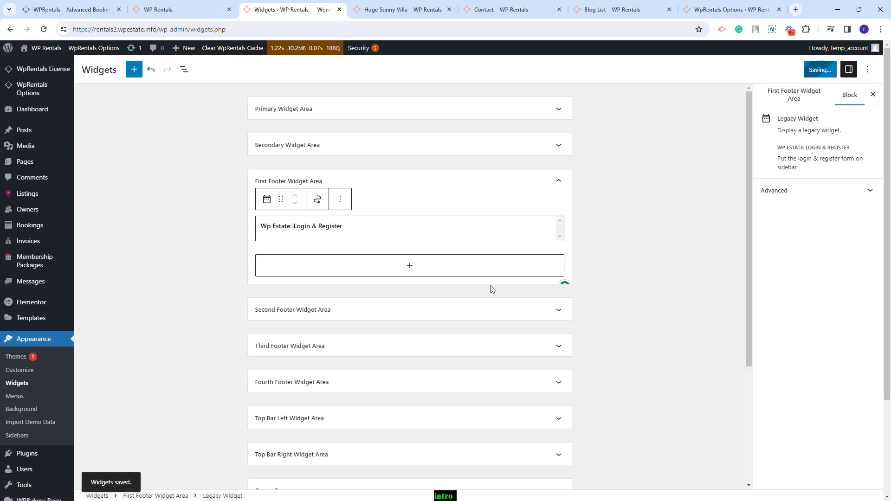
key("ctrl+Page_Up")
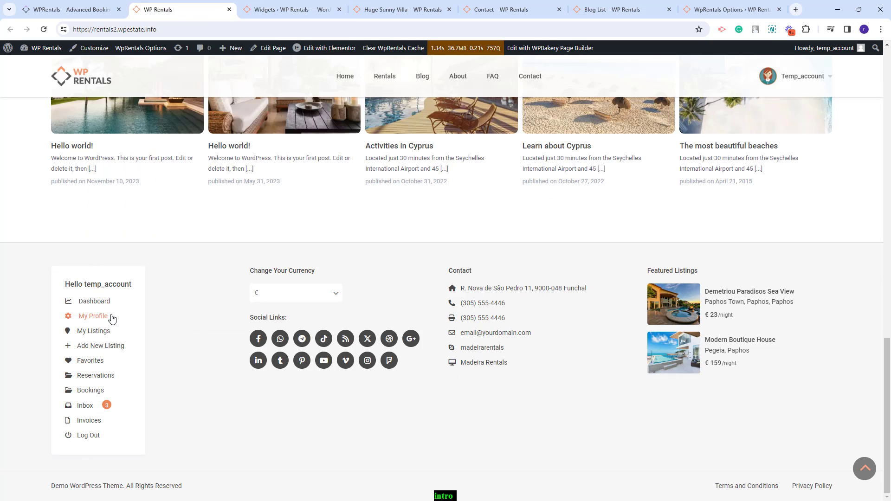
left_click_drag(157, 30, 70, 30)
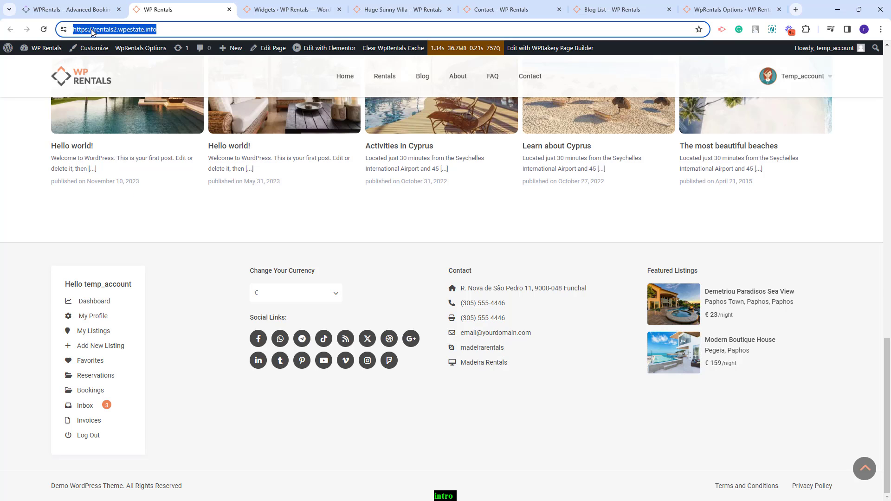
key("alt+Tab")
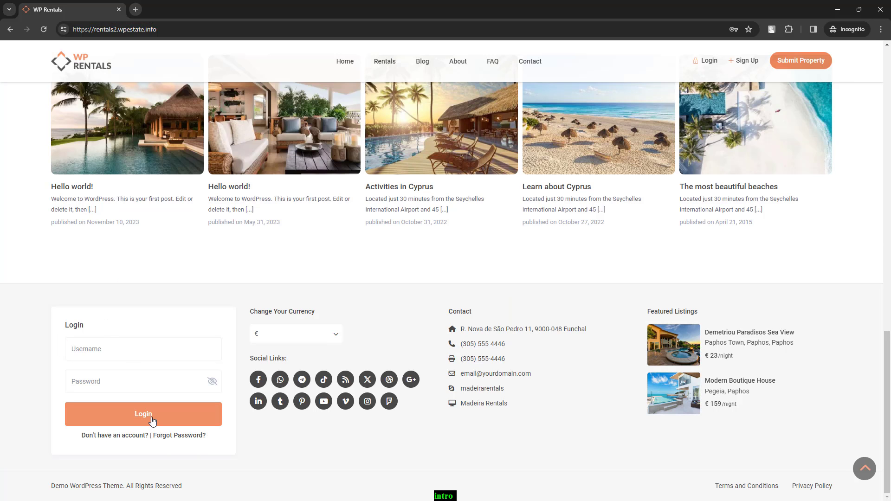
key("alt+Tab")
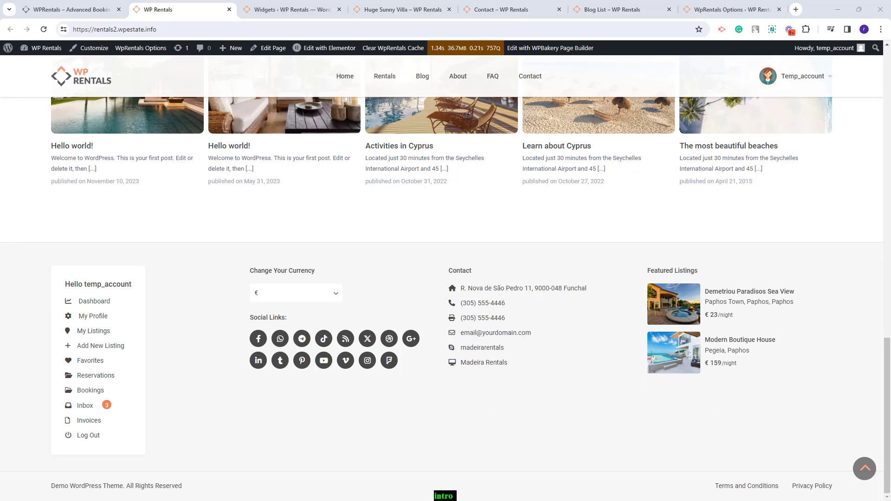
Back in Widgets, expand and look through the Second Footer Widget Area.
left_click(321, 9)
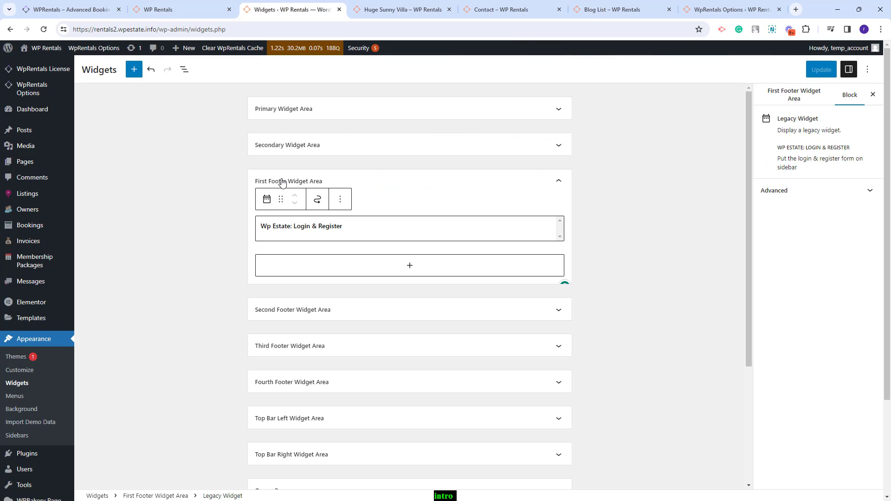
left_click(304, 310)
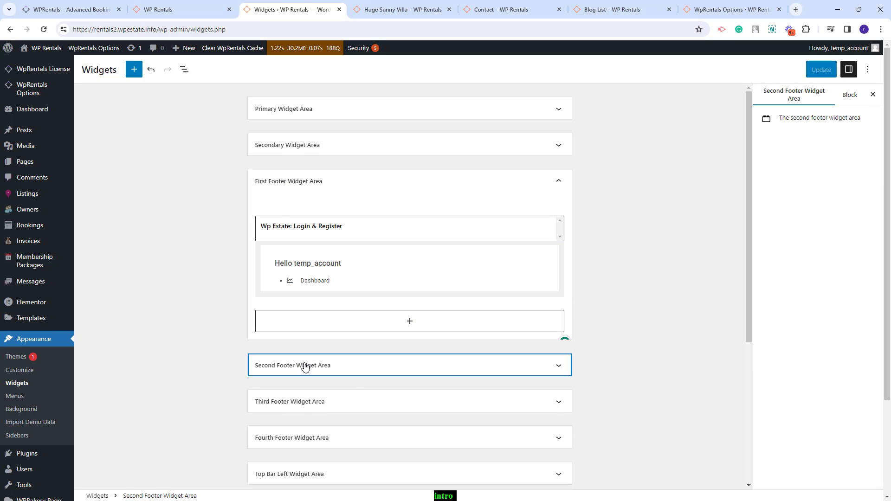
left_click(305, 365)
scroll(306, 364, "down", 4)
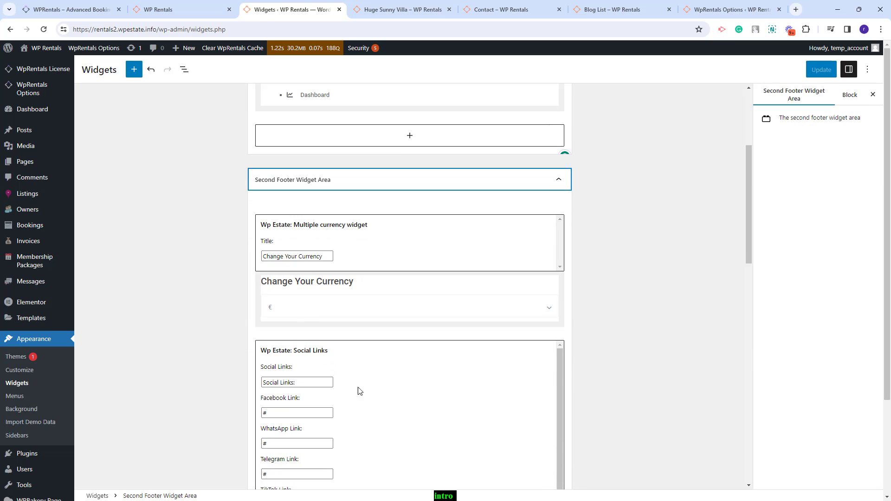
scroll(461, 386, "down", 1)
scroll(458, 381, "up", 1)
scroll(355, 378, "down", 10)
Inspect the Third Footer Contact widget, then expand the Owner Page widget area.
left_click(253, 354)
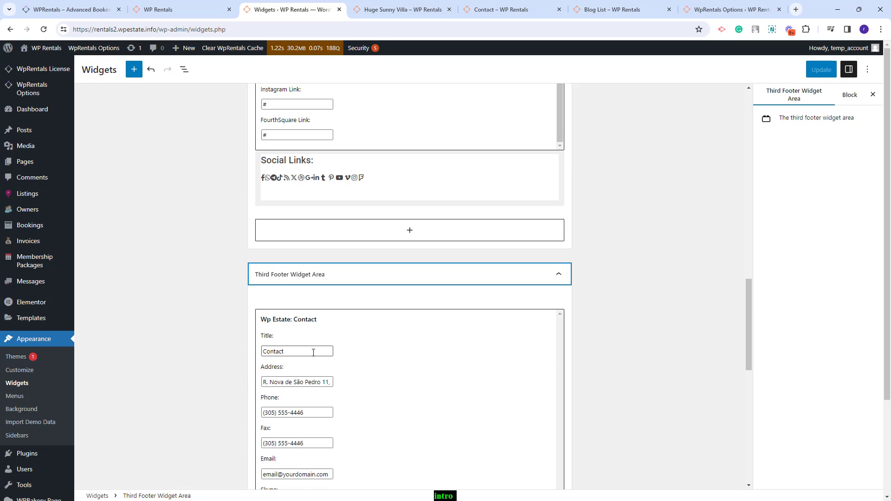
left_click(360, 393)
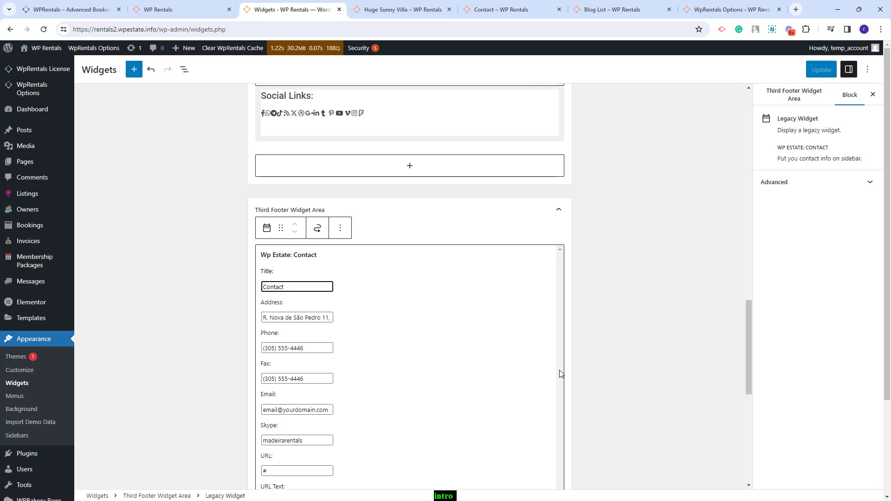
left_click(558, 210)
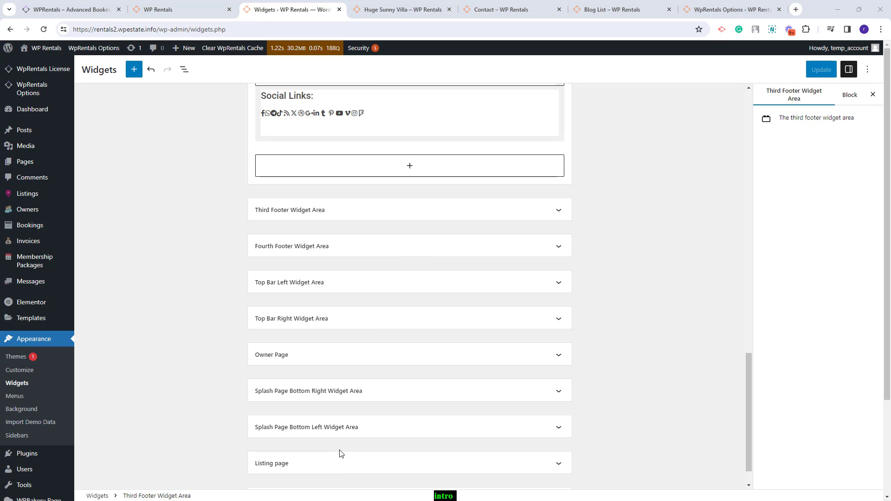
scroll(507, 302, "down", 1)
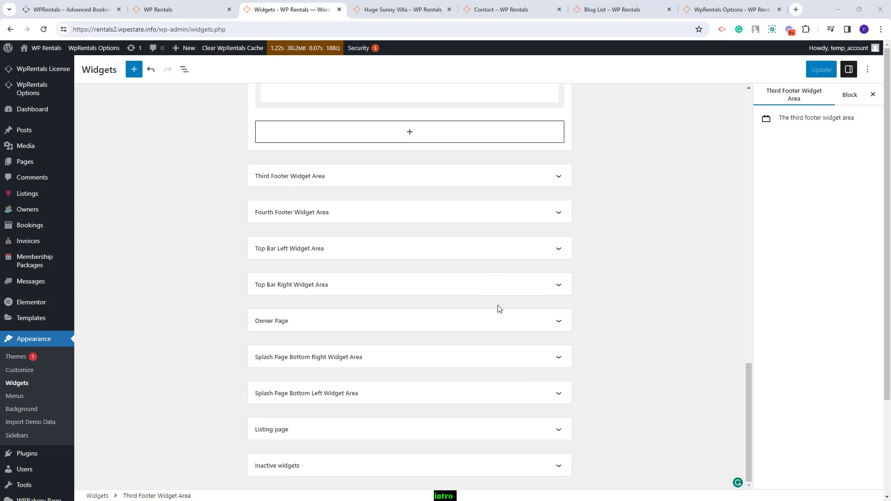
left_click(290, 324)
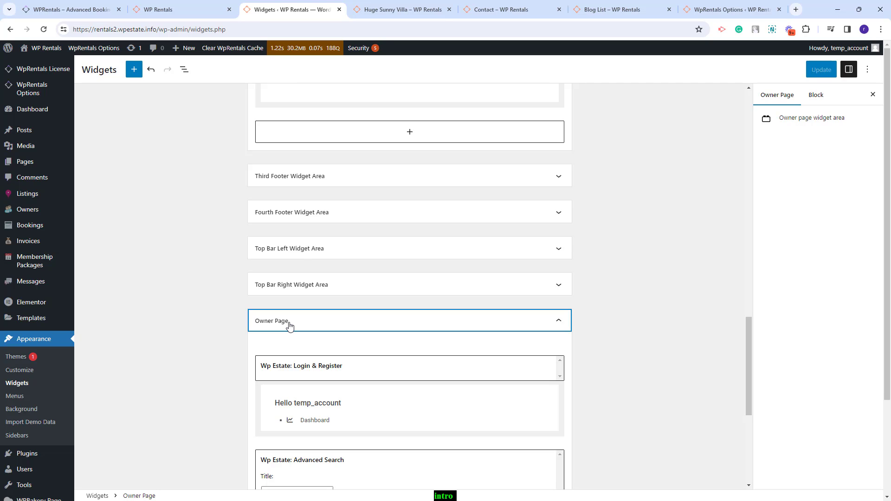
scroll(483, 358, "down", 5)
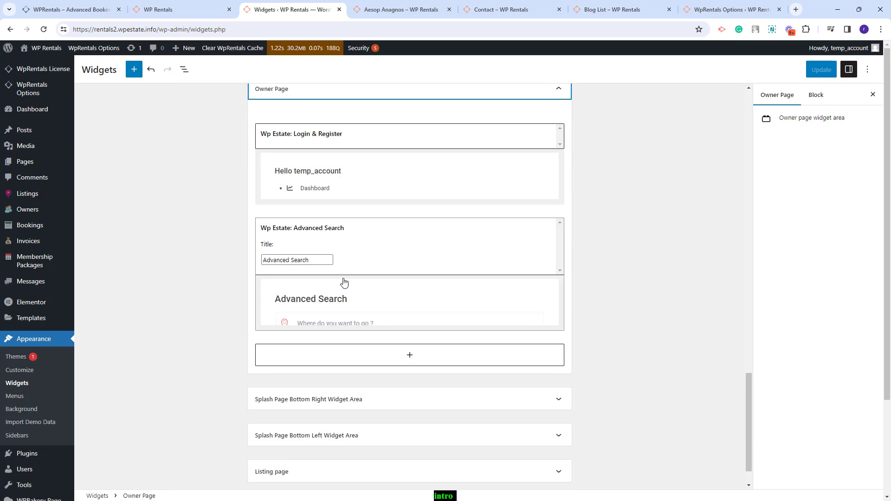
left_click(399, 9)
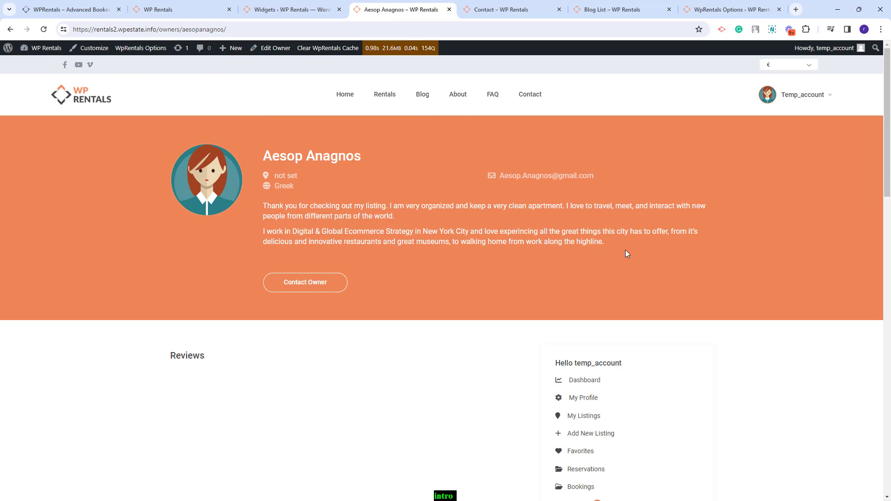
scroll(626, 253, "down", 10)
scroll(629, 306, "up", 4)
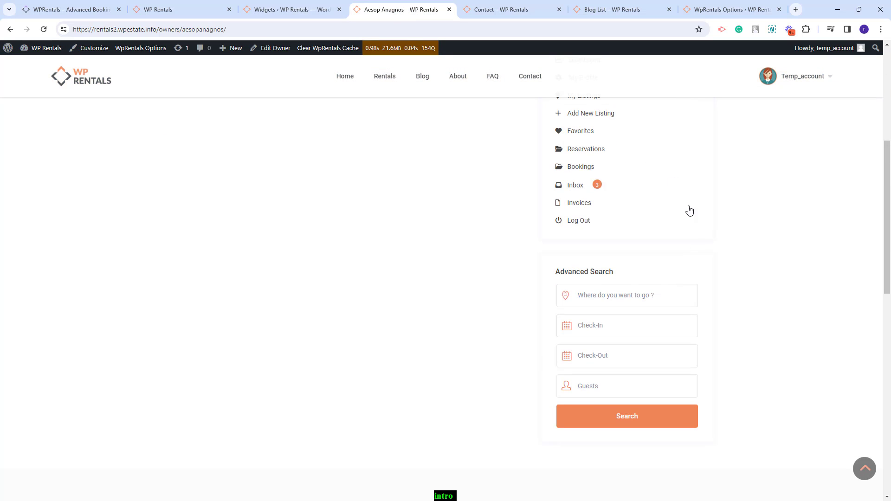
left_click(292, 9)
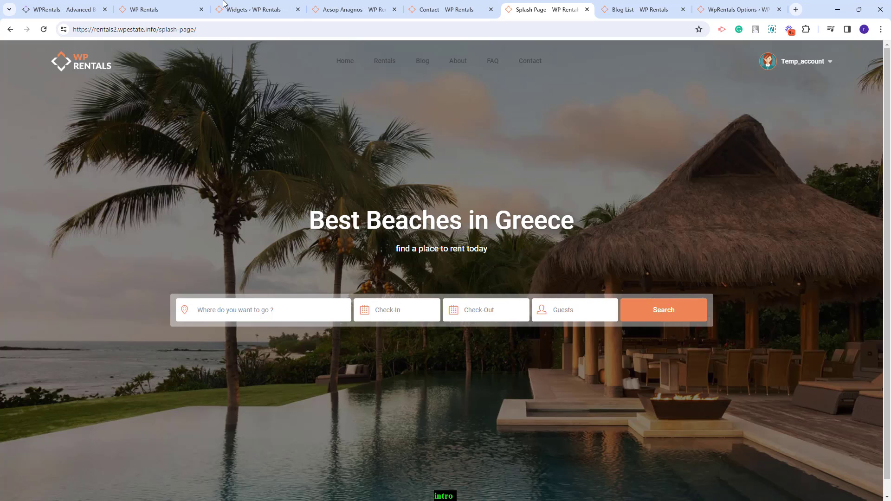
Add a Paragraph with the pasted copyright line to Splash Page Bottom Right.
left_click(223, 6)
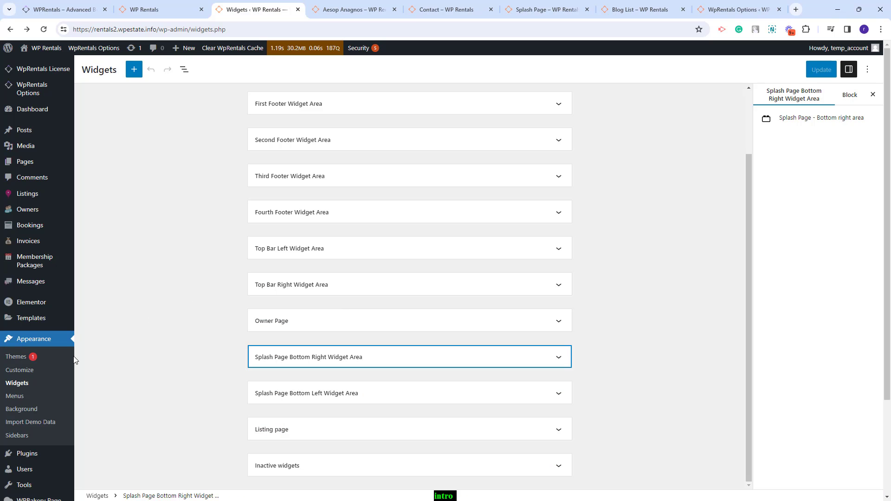
left_click(390, 362)
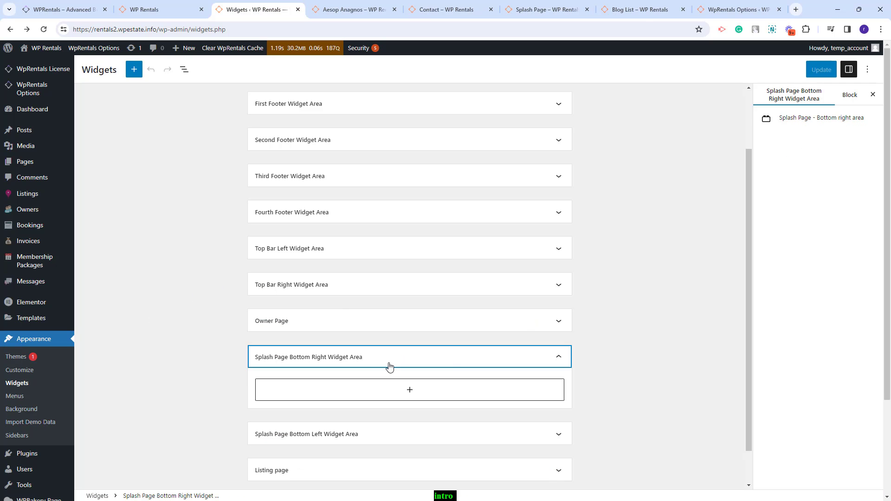
left_click(409, 391)
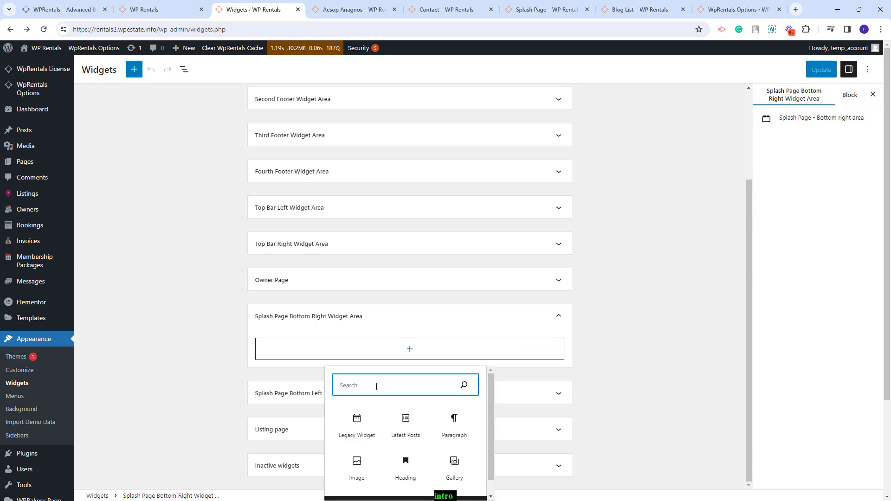
left_click(322, 355)
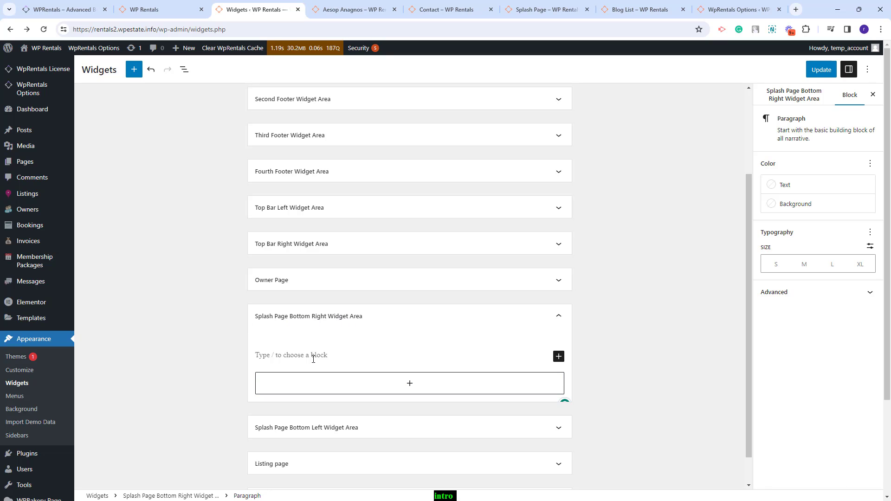
type("Copyright WP Estate. All Rights Reserved.")
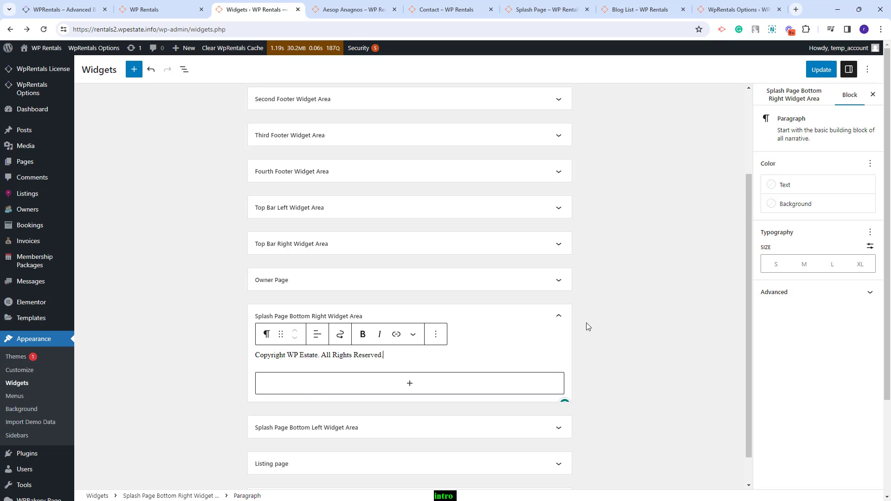
Add Wp Estate: Social Links to Bottom Left with # Facebook, WhatsApp, Telegram links, and save.
left_click(325, 427)
left_click(409, 425)
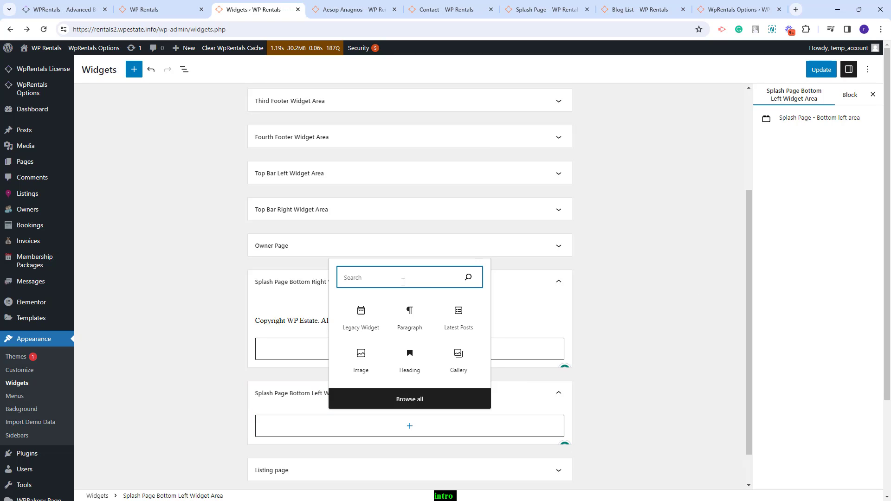
type("soci")
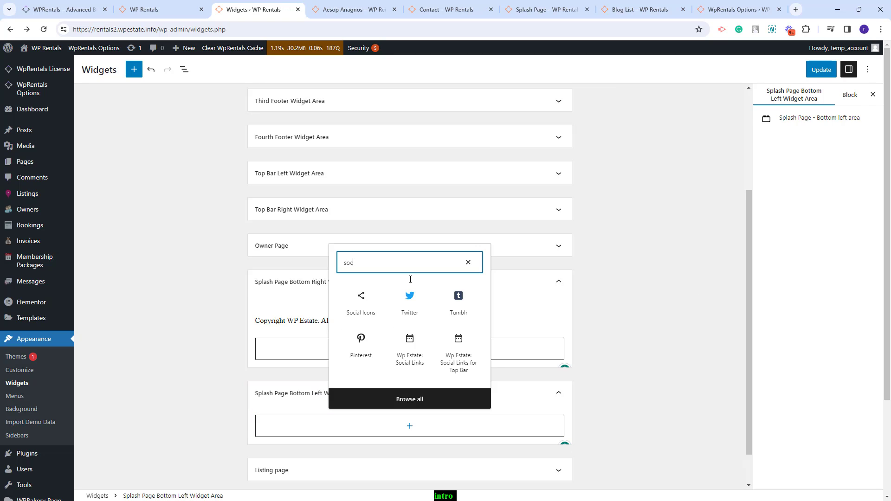
left_click(409, 352)
left_click(288, 408)
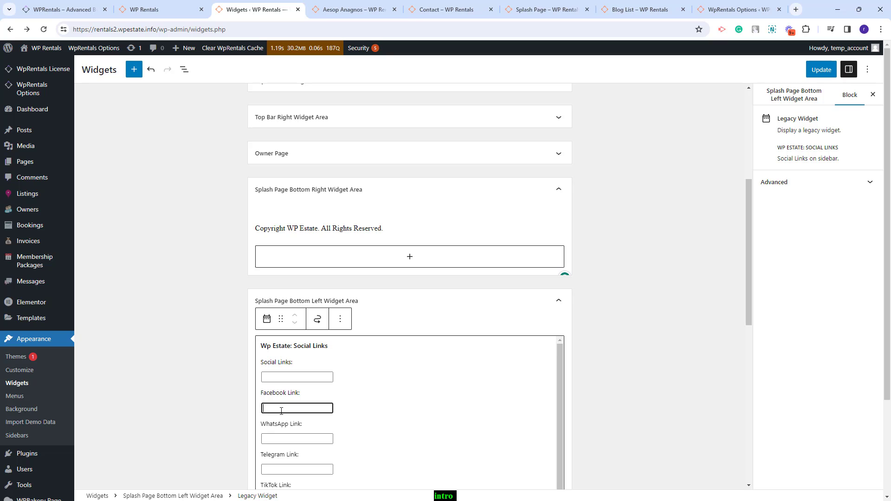
type("#")
left_click(278, 439)
type("#")
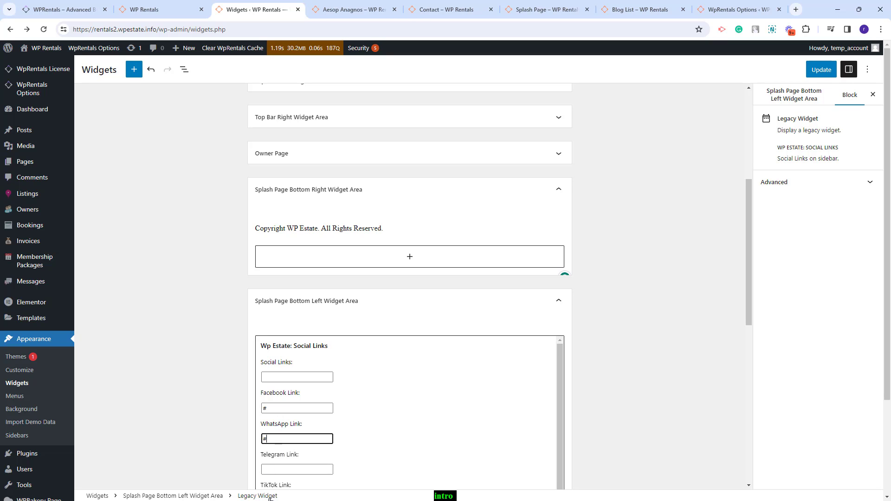
left_click(288, 469)
type("#")
scroll(386, 424, "down", 4)
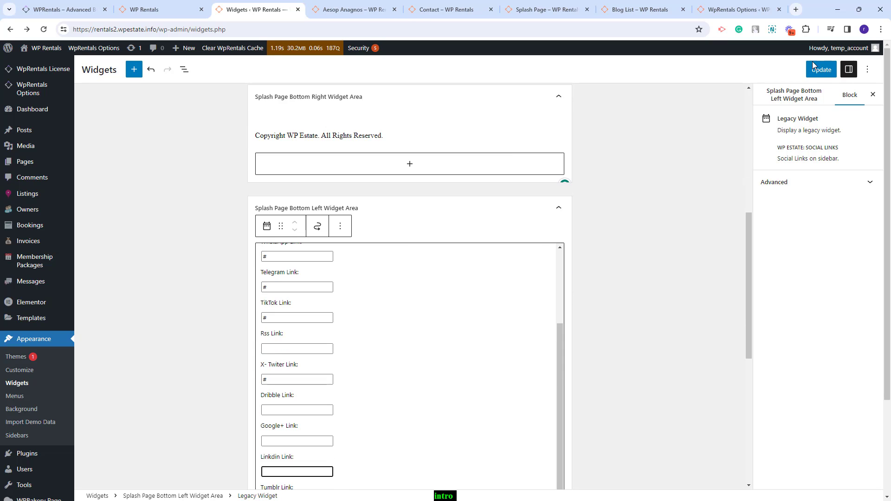
key("ctrl+s")
Reload the splash page to confirm the social icons and copyright line, then return to Widgets.
key("ctrl+6")
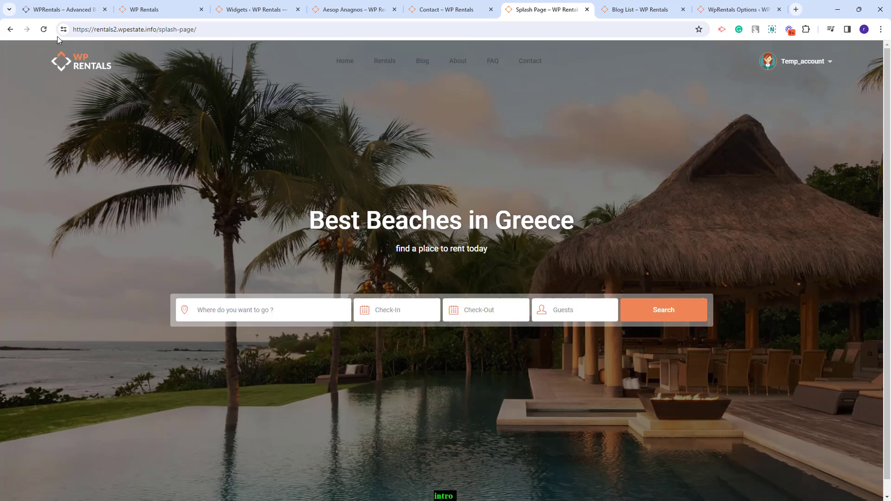
left_click(43, 29)
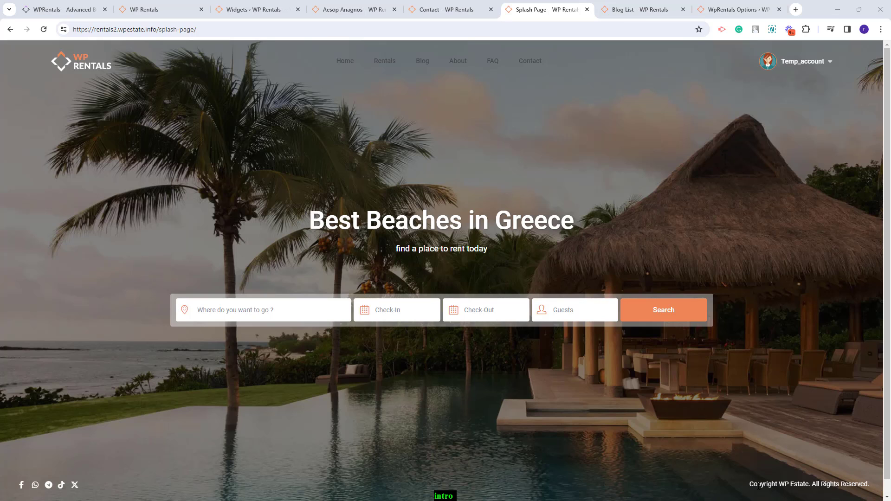
key("ctrl+3")
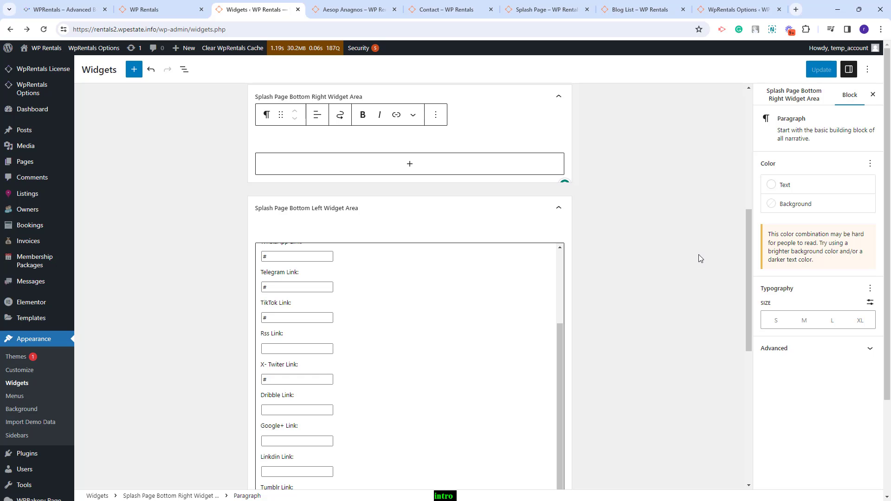
Go to the Plugins screen listing the installed plugins.
scroll(642, 344, "up", 5)
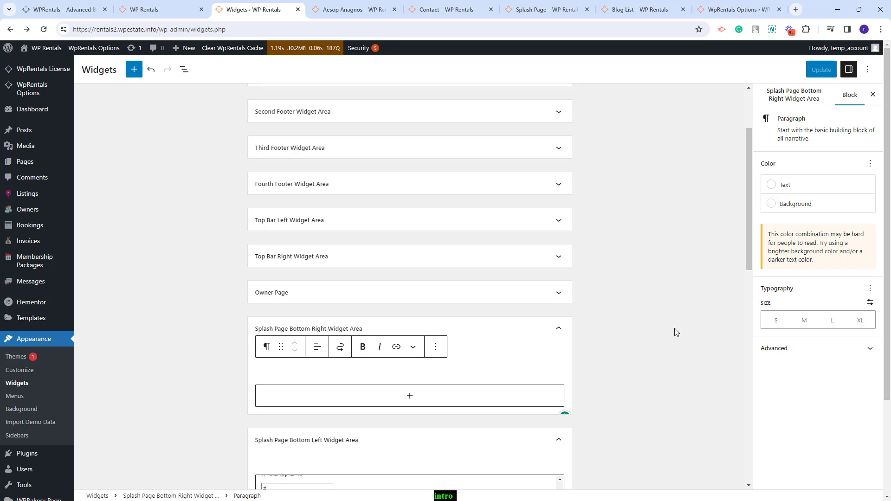
left_click(21, 457)
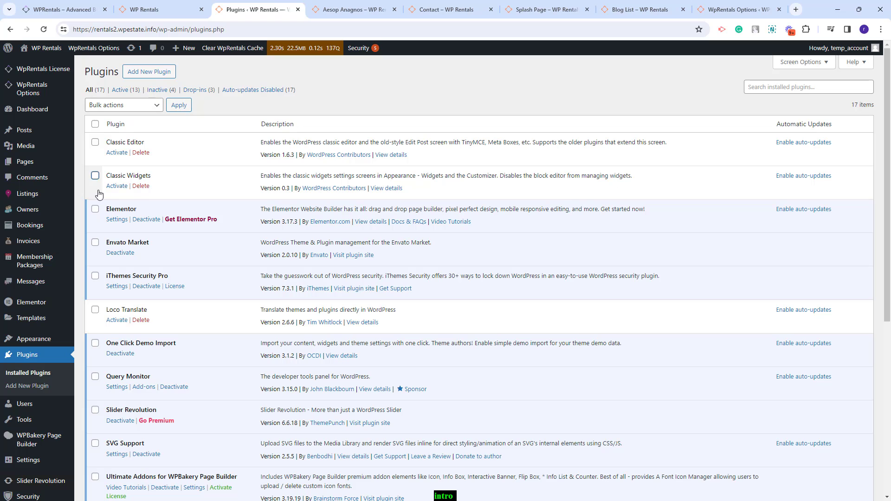
Activate Classic Widgets and open Appearance > Widgets in its classic layout.
left_click(120, 187)
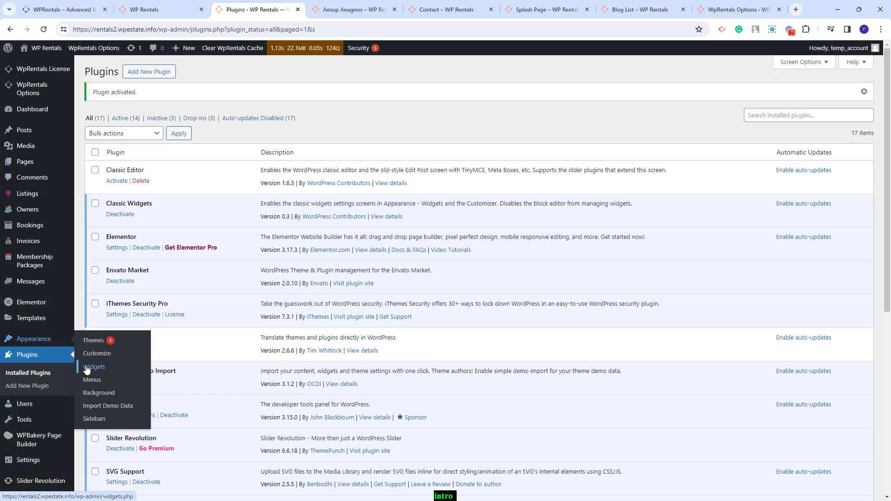
left_click(89, 370)
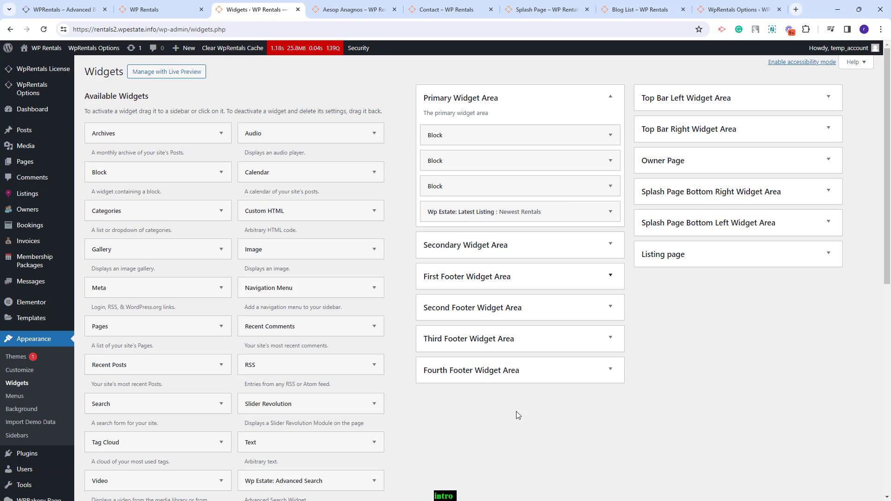
Add a Wp Estate: Latest Listing widget titled Latest Listing, showing 3 listings, to the Secondary Widget Area.
scroll(314, 253, "down", 7)
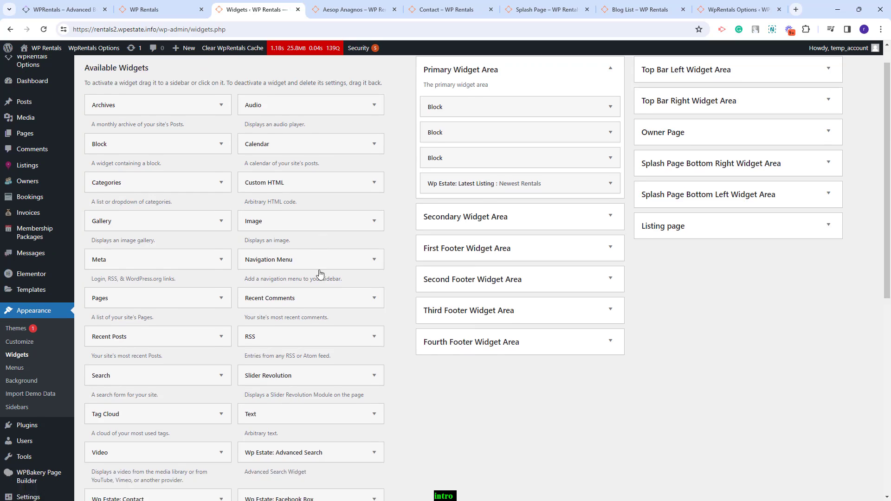
left_click(363, 250)
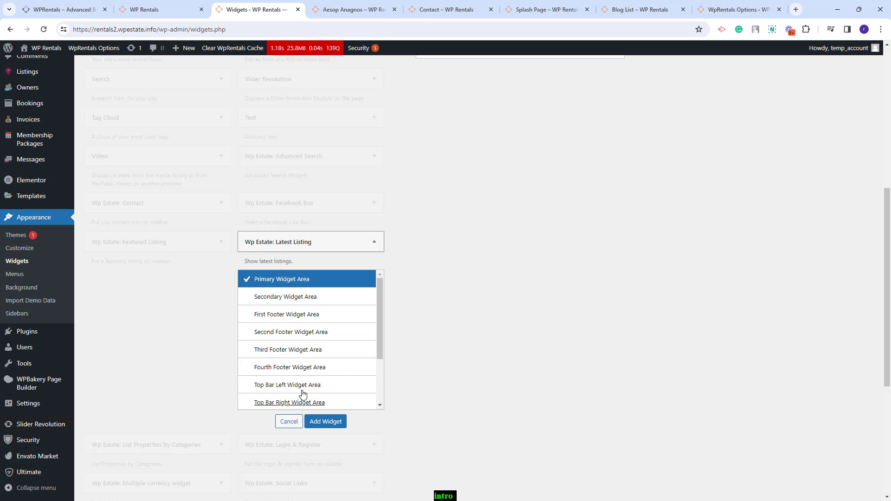
scroll(293, 325, "up", 1)
left_click(293, 342)
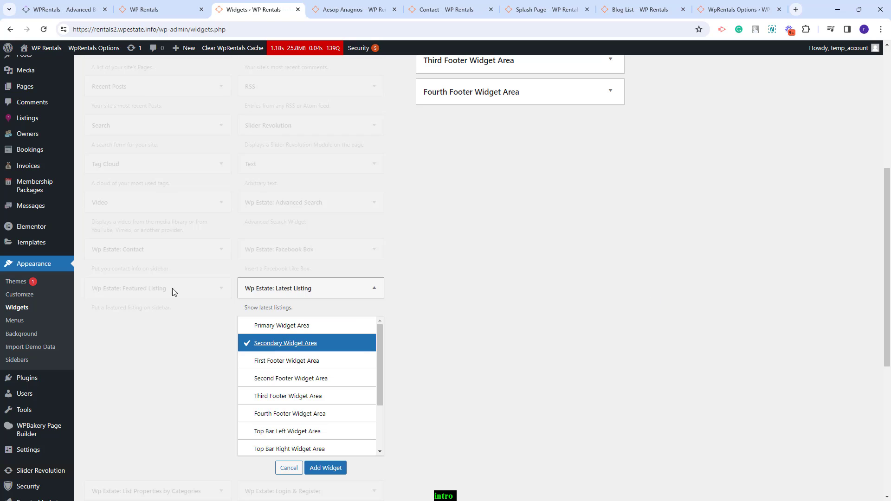
left_click(326, 467)
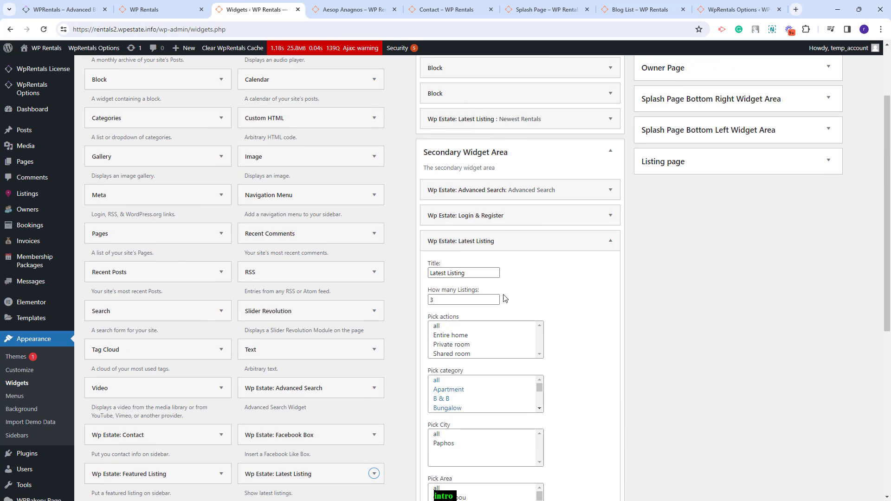
left_click(610, 240)
left_click(610, 240)
scroll(571, 232, "down", 3)
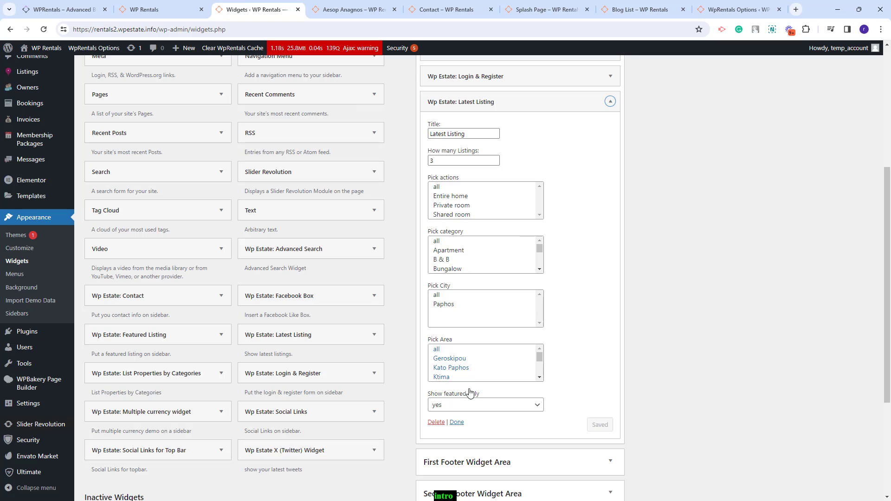